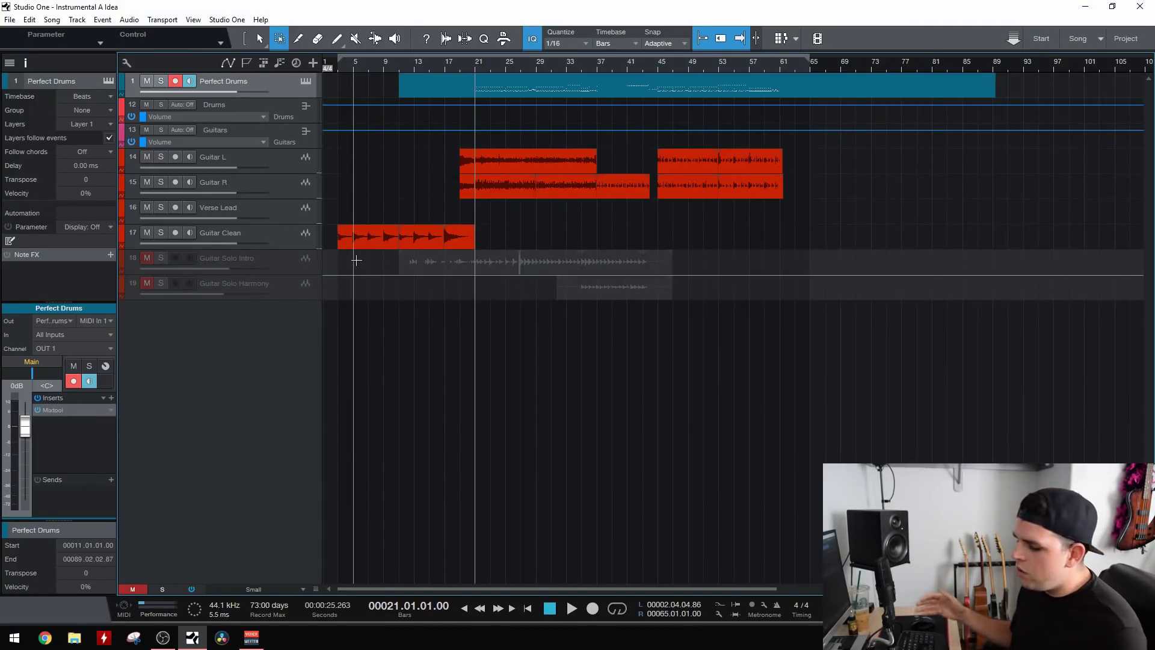
Step: Open the Console with F3 so the drum and guitar channels show below the arrangement
{"action": "key", "text": "F3"}
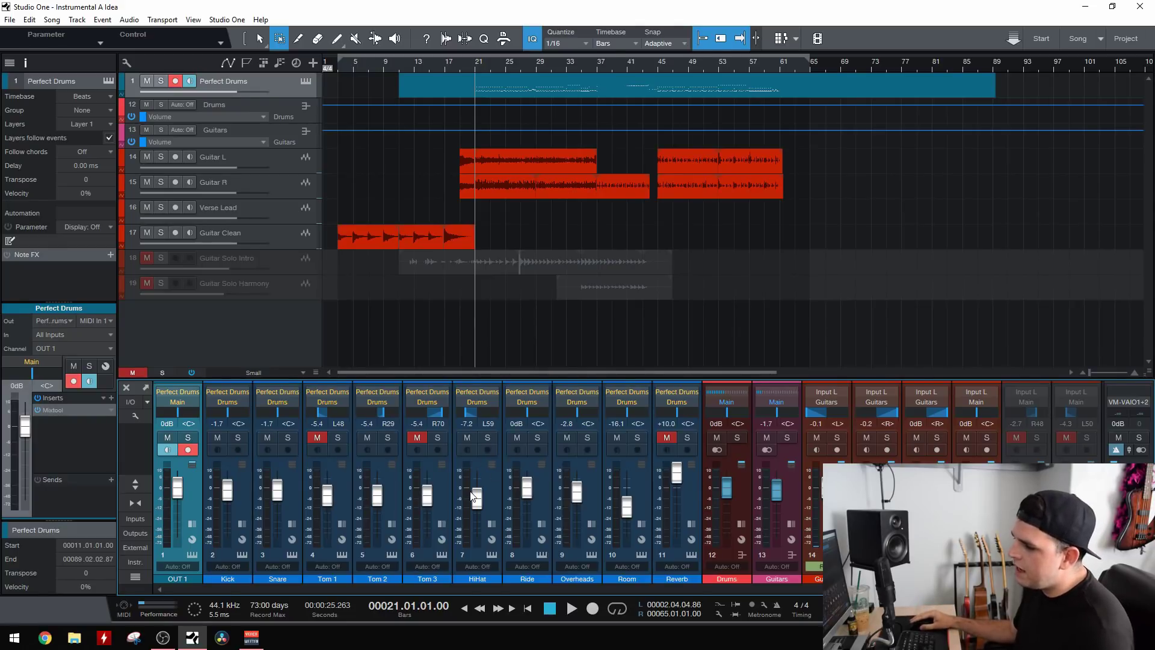
Step: Lower the HiHat fader to about -4.3 dB and switch the console between large and compact views
{"action": "mouse_move", "coordinate": [473, 497]}
{"action": "scroll", "coordinate": [473, 497], "scroll_direction": "down", "scroll_amount": 2}
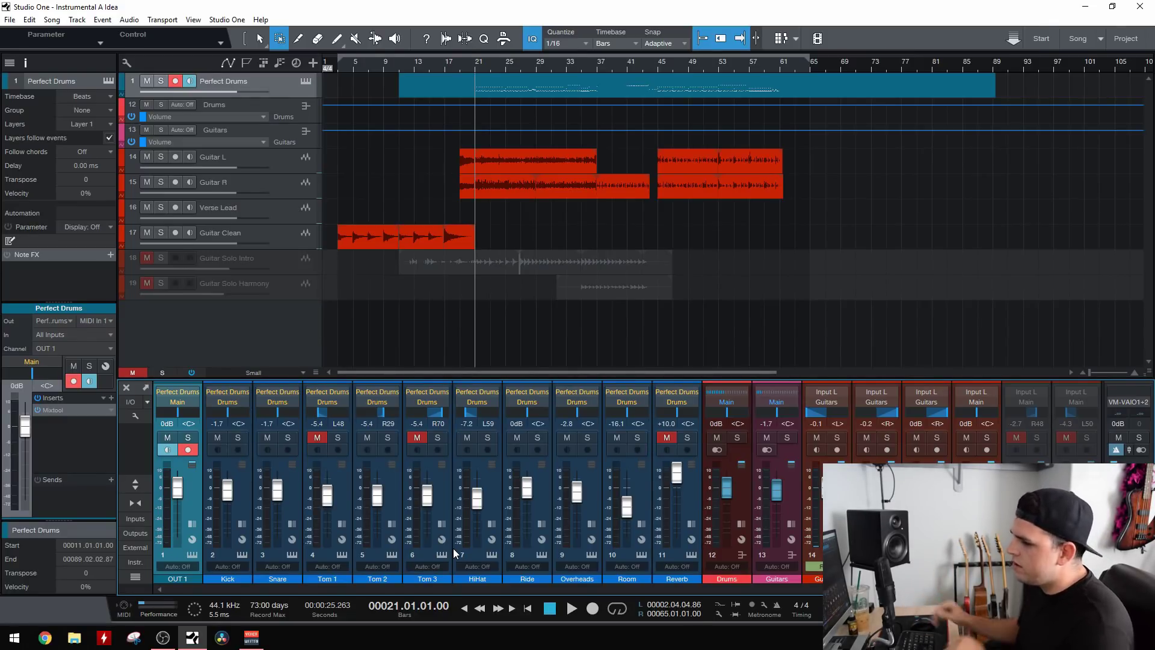
{"action": "left_click", "coordinate": [142, 490]}
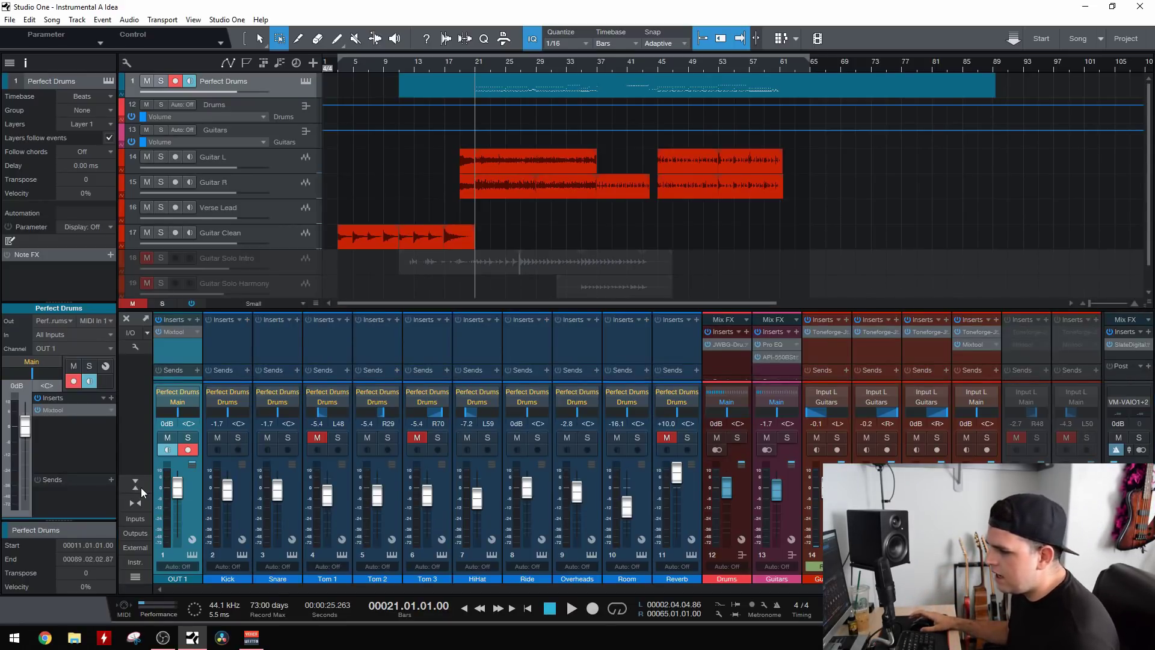
{"action": "left_click", "coordinate": [140, 487]}
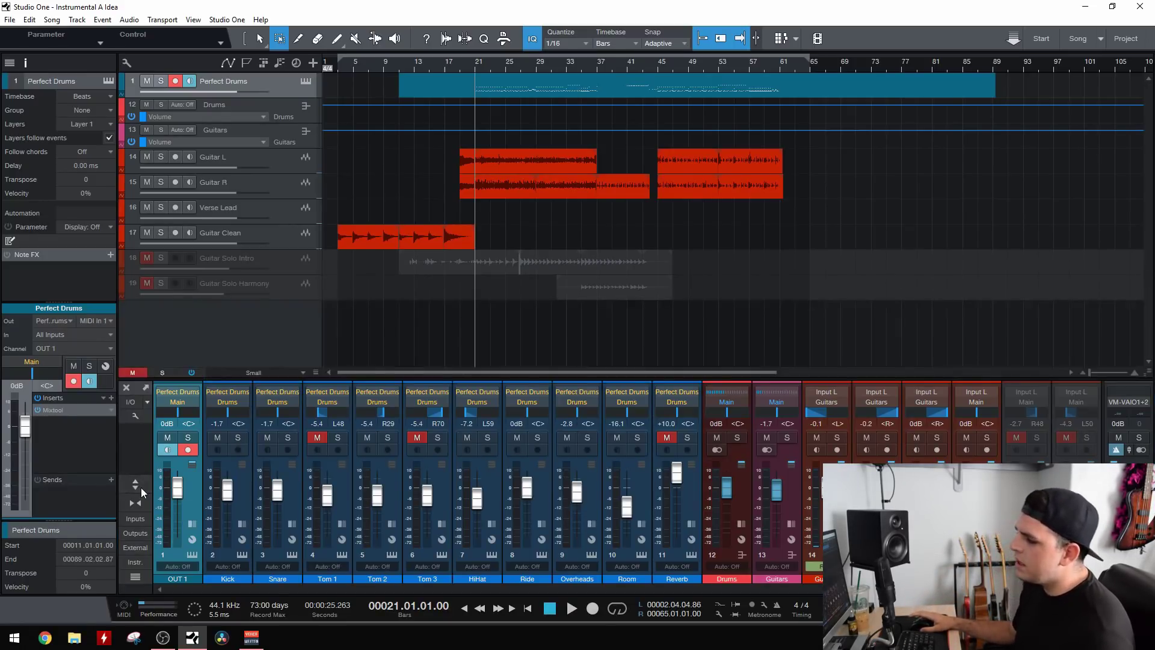
Step: Select the Tom 3 channel and leave its inserts and sends panel expanded
{"action": "left_click", "coordinate": [449, 492]}
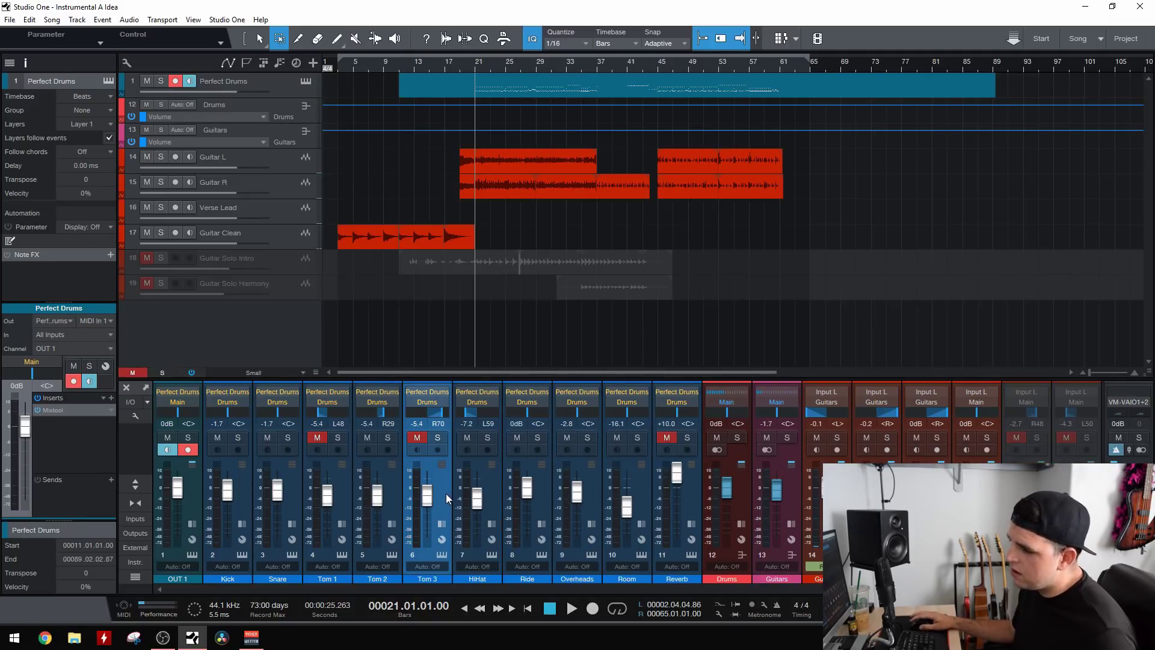
{"action": "left_click", "coordinate": [443, 525]}
{"action": "left_click", "coordinate": [442, 525]}
{"action": "left_click", "coordinate": [442, 525]}
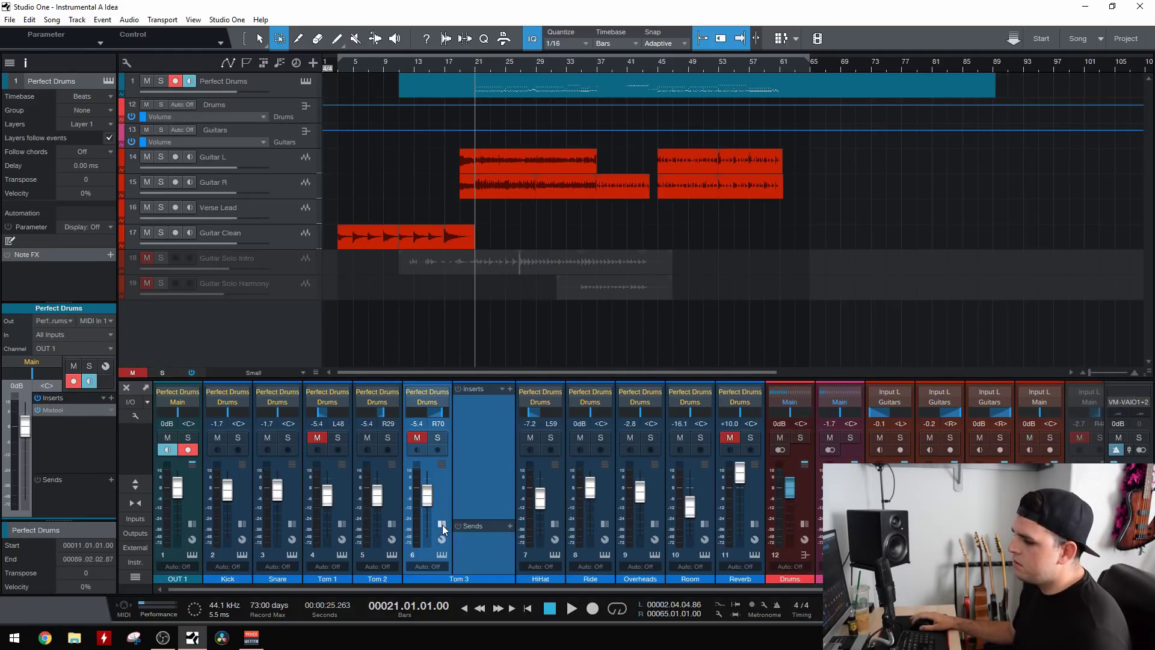
{"action": "left_click", "coordinate": [442, 525]}
{"action": "left_click", "coordinate": [442, 524]}
{"action": "left_click", "coordinate": [442, 525]}
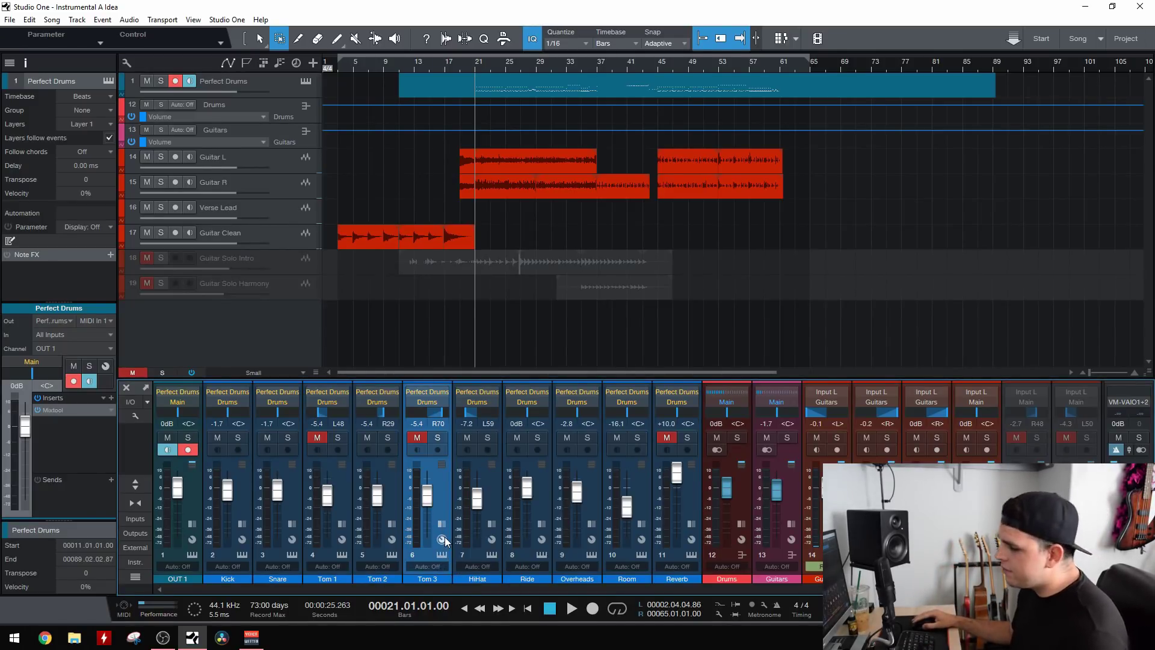
Step: Open and close the Perfect Drums instrument editor, then open the Studio One menu
{"action": "left_click", "coordinate": [442, 554]}
{"action": "left_click", "coordinate": [442, 554]}
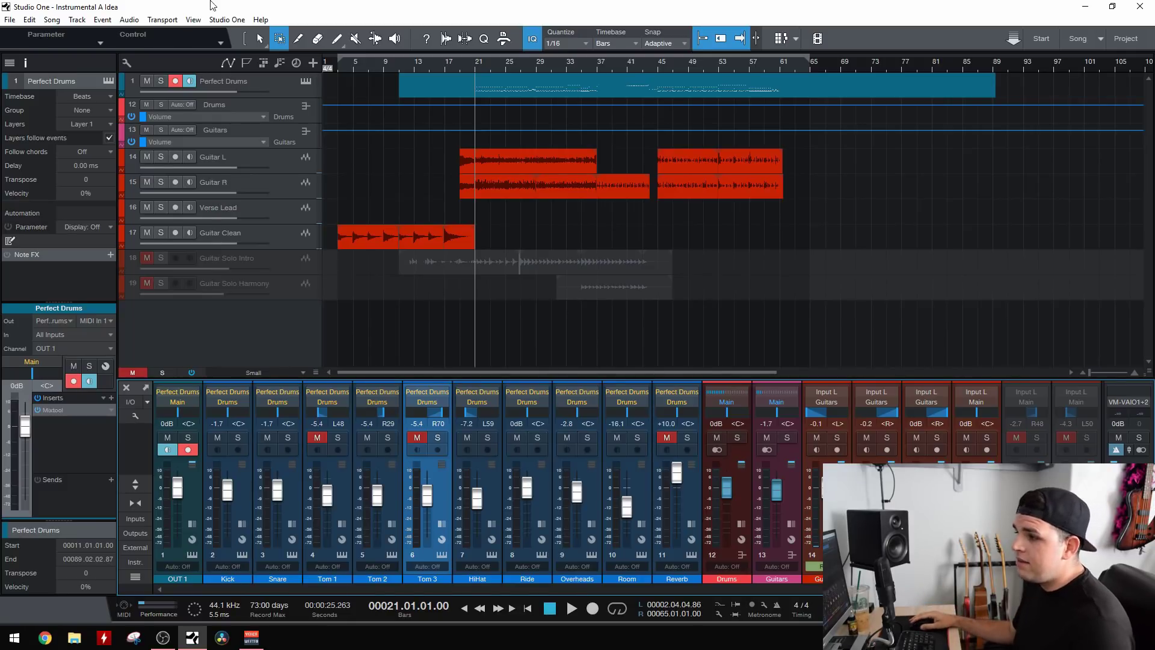
{"action": "left_click", "coordinate": [227, 19]}
Step: Set Background Luminance to 17% under Options > General > Appearance and confirm with OK
{"action": "left_click", "coordinate": [263, 166]}
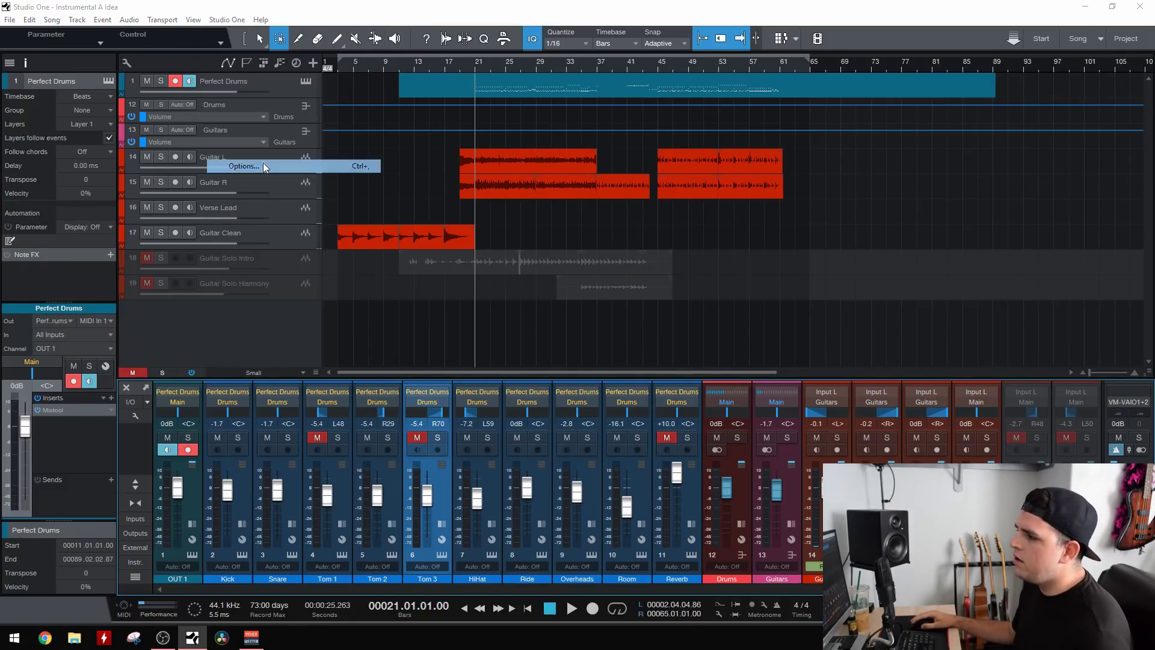
{"action": "left_click_drag", "start_coordinate": [1013, 178], "coordinate": [539, 86]}
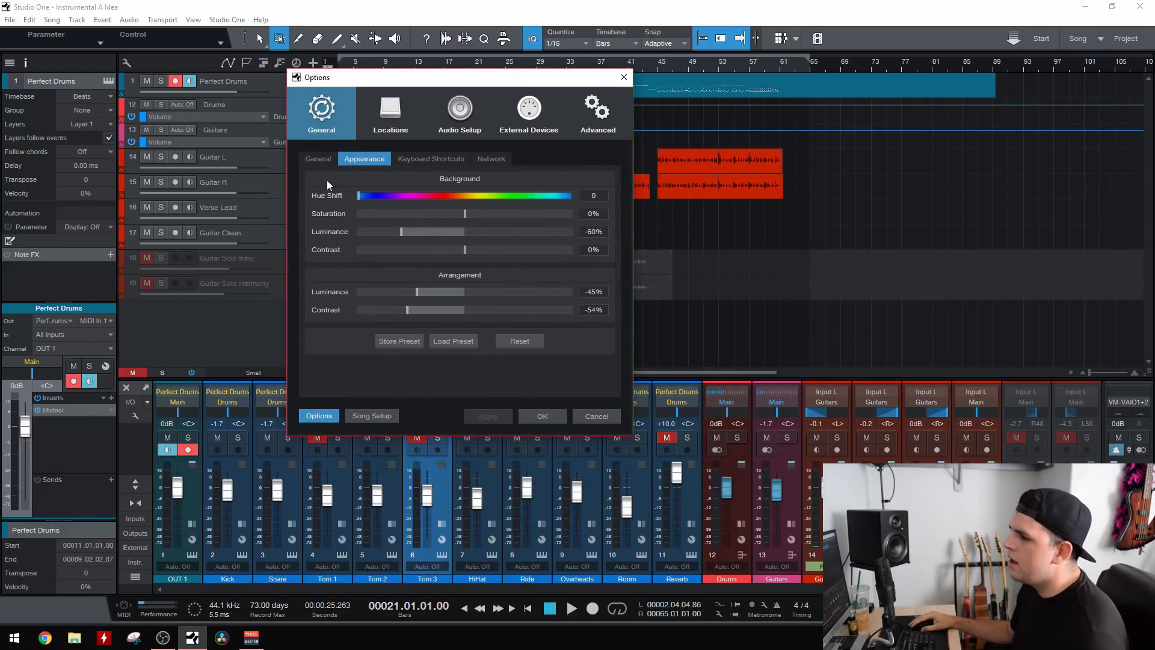
{"action": "left_click", "coordinate": [313, 159]}
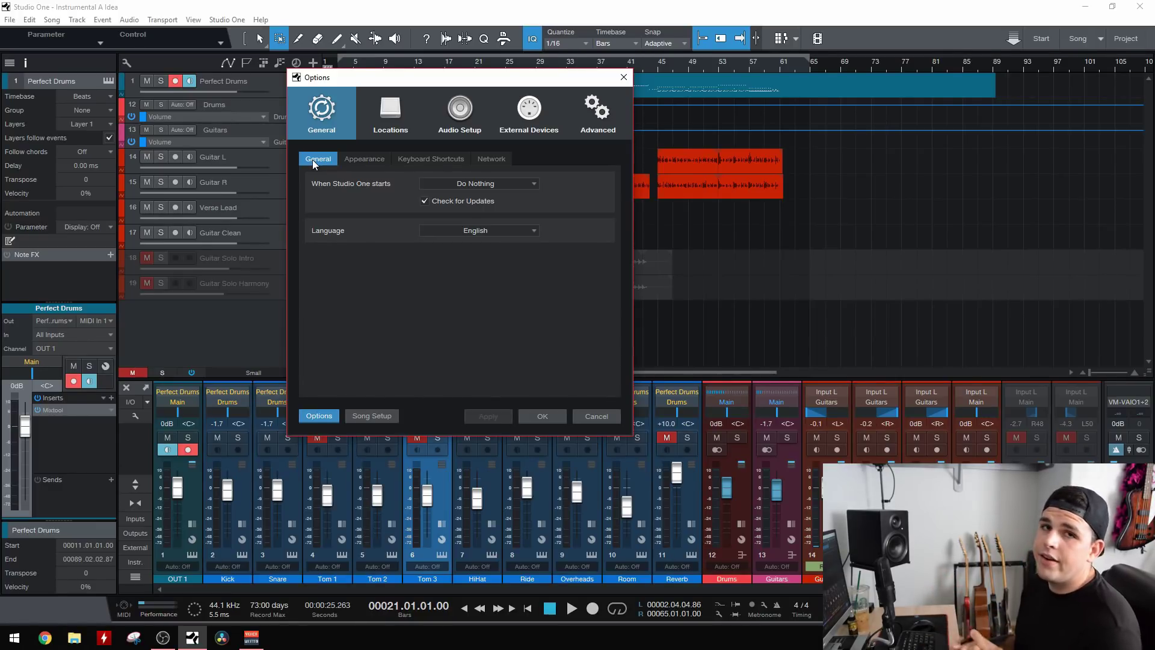
{"action": "left_click", "coordinate": [364, 159]}
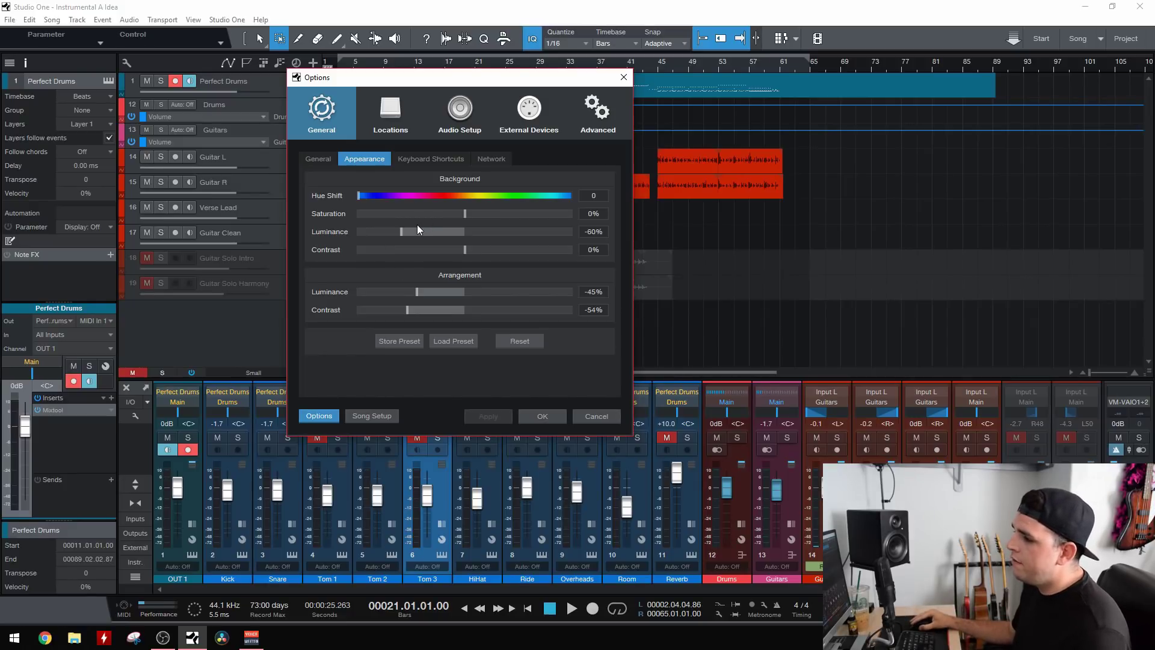
{"action": "left_click_drag", "start_coordinate": [407, 233], "coordinate": [706, 251]}
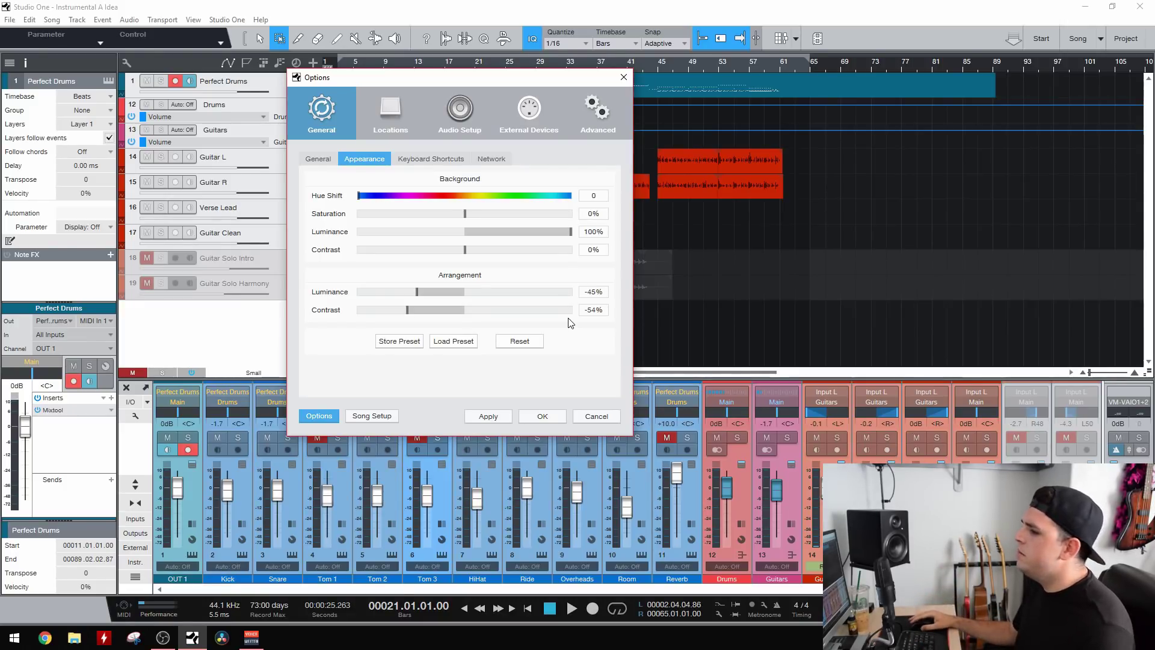
{"action": "left_click_drag", "start_coordinate": [568, 232], "coordinate": [519, 229]}
{"action": "left_click", "coordinate": [542, 416]}
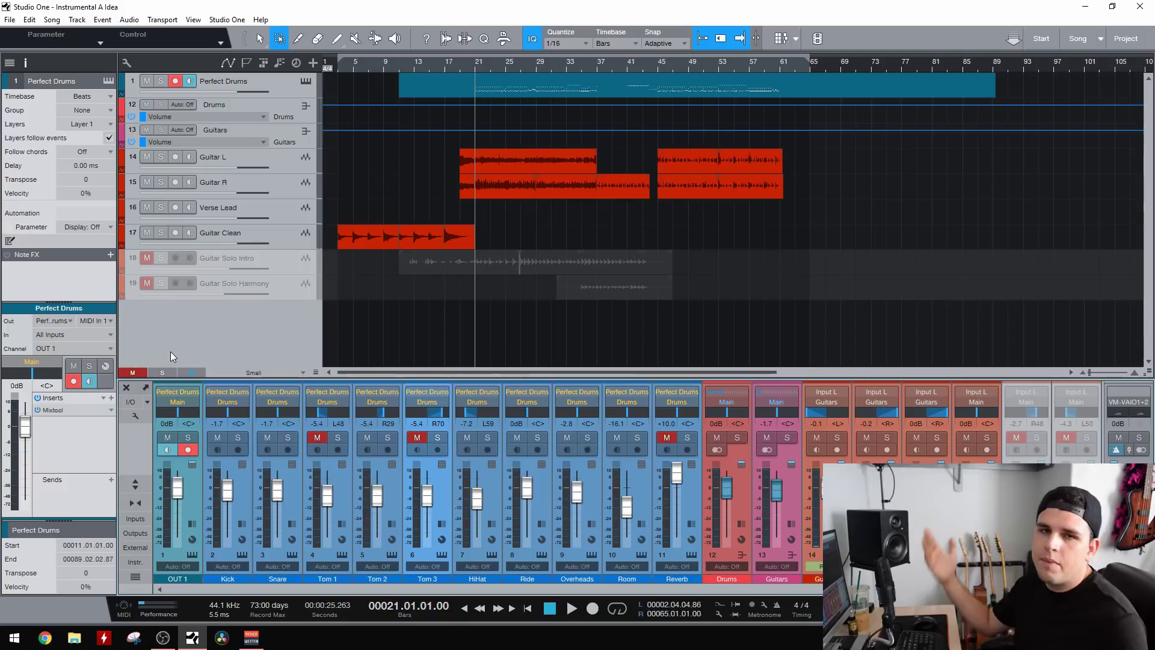
Step: Turn on channel notes in the console options and write the note 'Royer'
{"action": "left_click", "coordinate": [134, 415]}
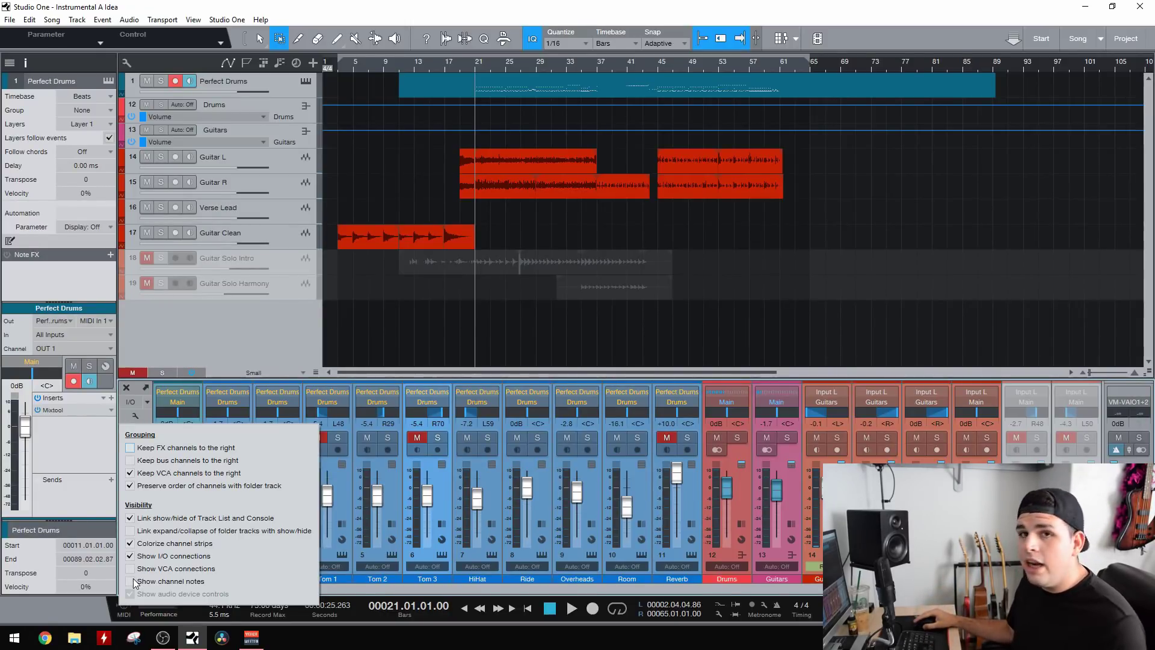
{"action": "left_click", "coordinate": [134, 416]}
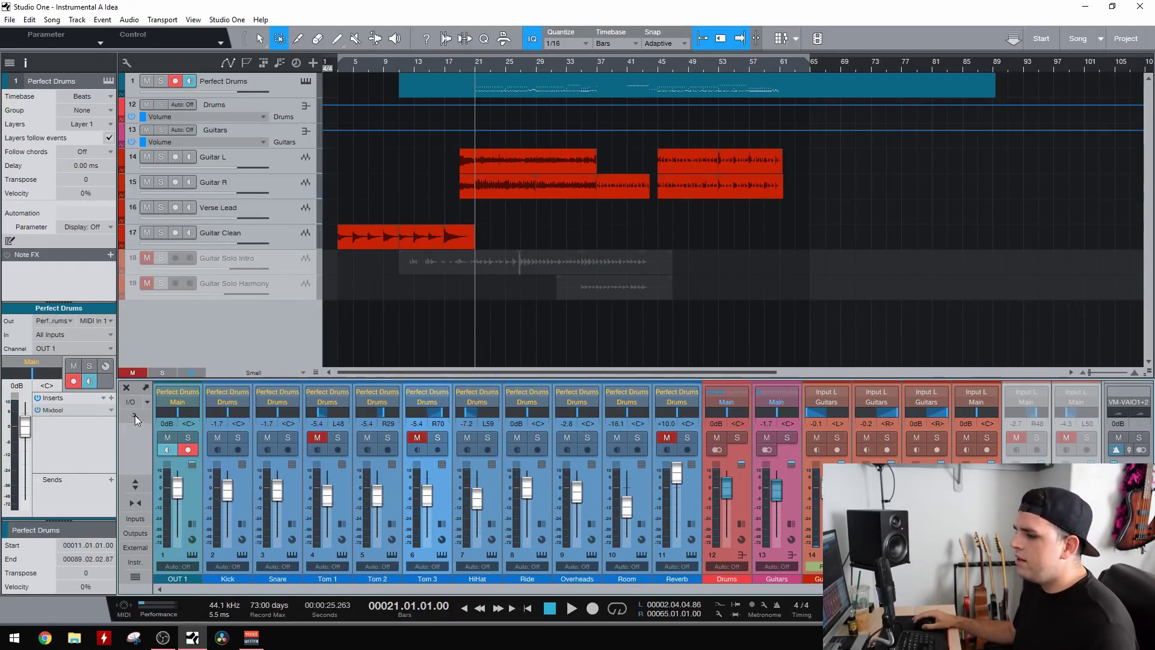
{"action": "left_click", "coordinate": [135, 416]}
{"action": "left_click", "coordinate": [130, 582]}
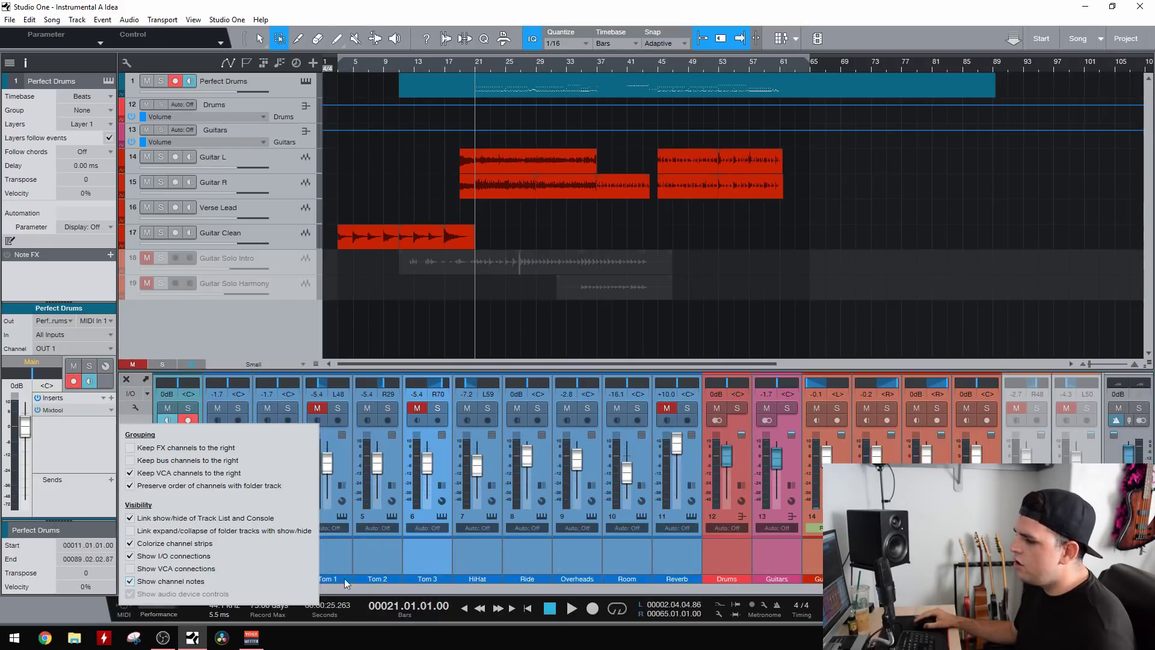
{"action": "left_click", "coordinate": [70, 445]}
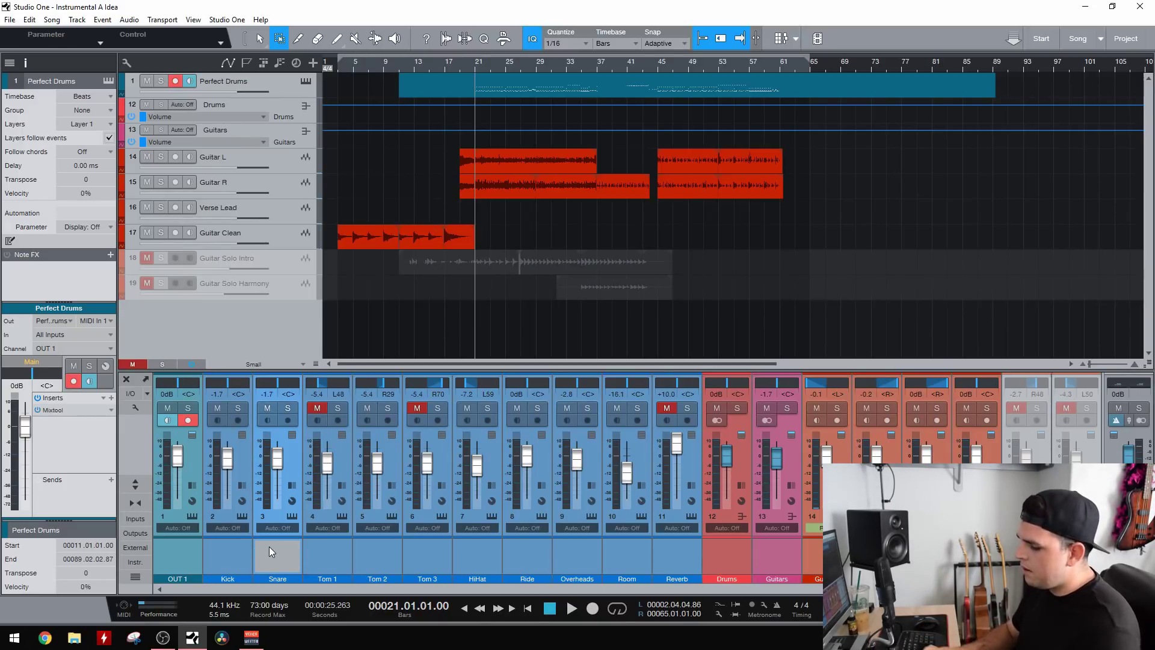
{"action": "type", "text": "Royer 121"}
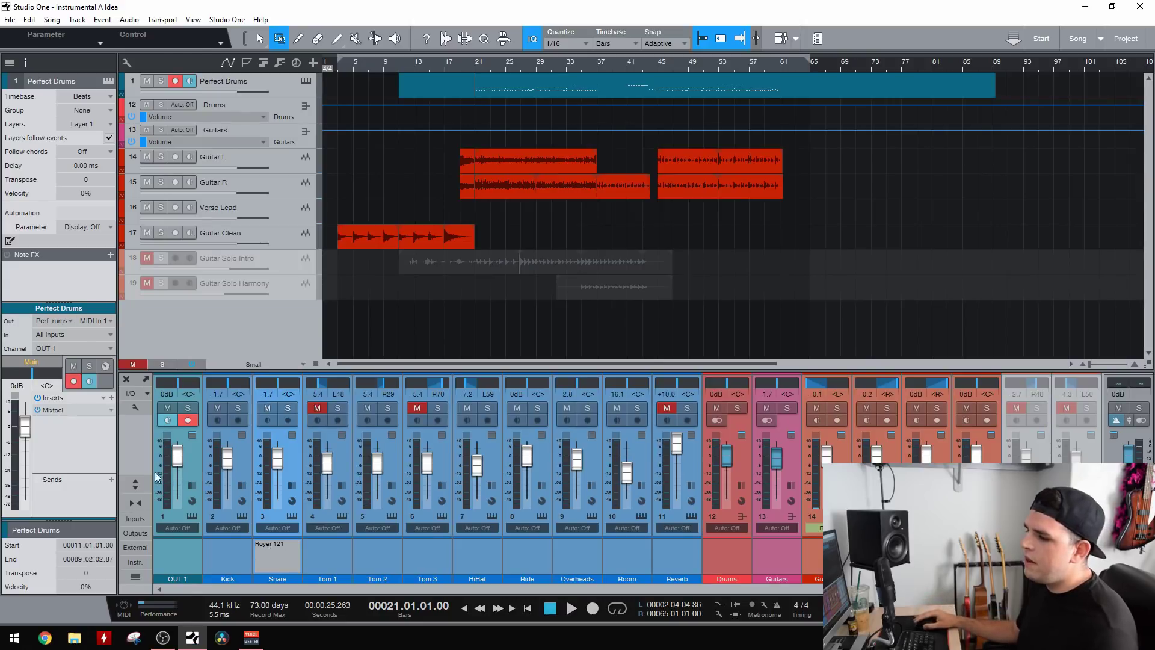
Step: Leave channel notes visible and show input/output routing on every mixer channel
{"action": "left_click", "coordinate": [134, 409]}
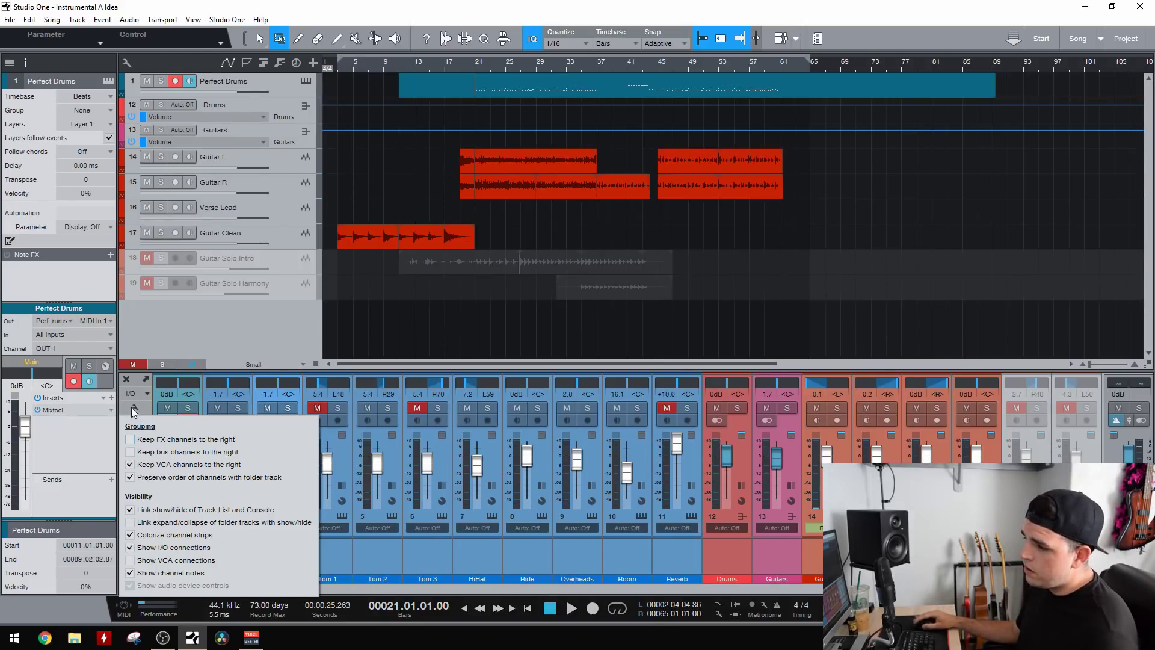
{"action": "left_click", "coordinate": [148, 576]}
{"action": "left_click", "coordinate": [148, 576]}
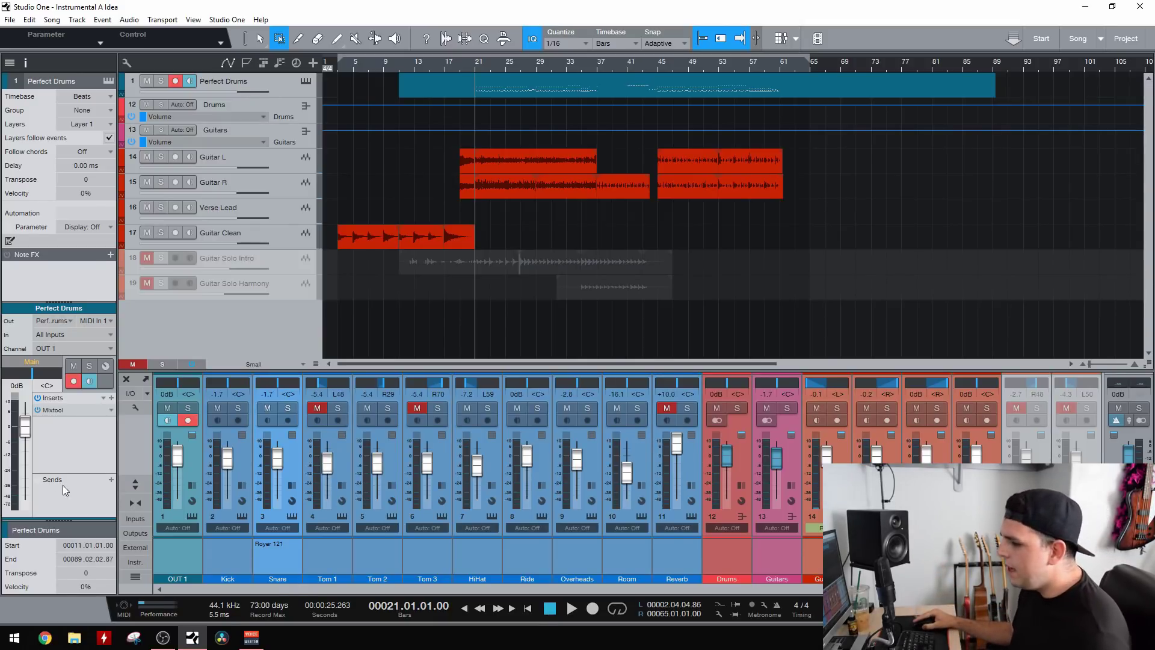
{"action": "left_click", "coordinate": [135, 407]}
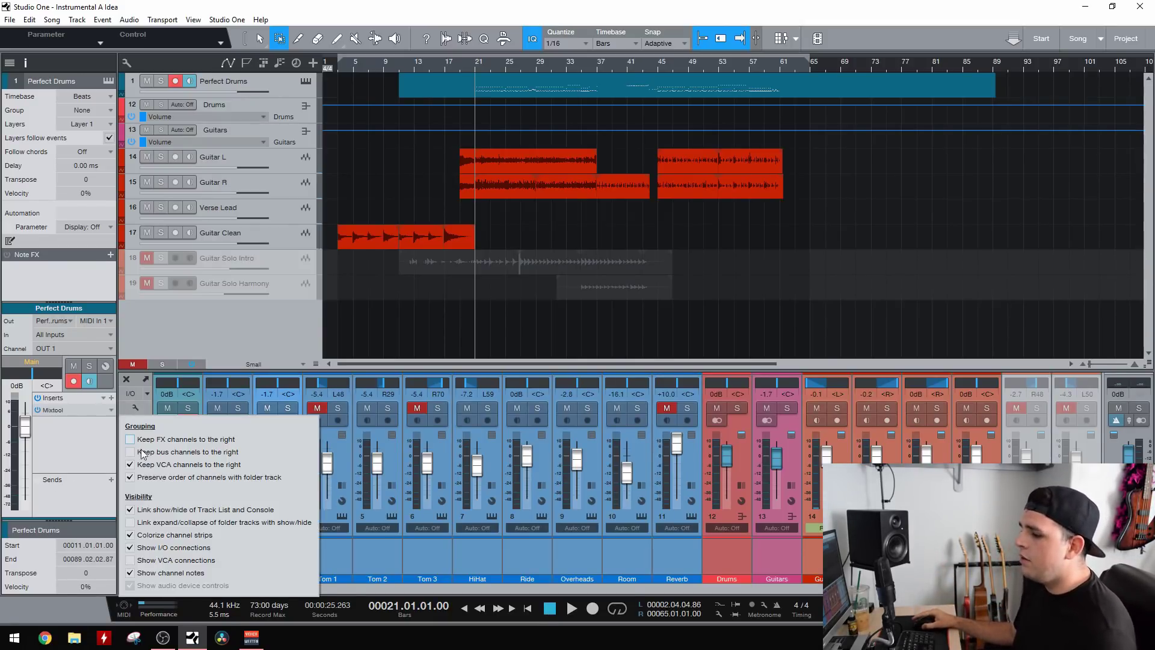
{"action": "left_click", "coordinate": [83, 466]}
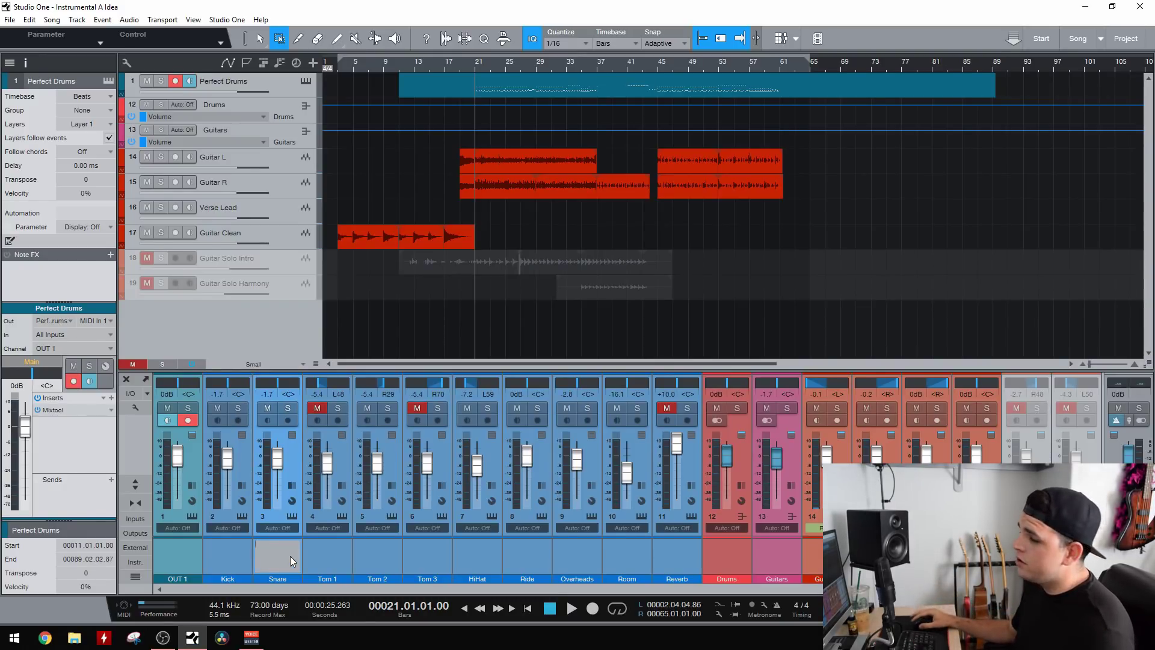
{"action": "left_click", "coordinate": [130, 394]}
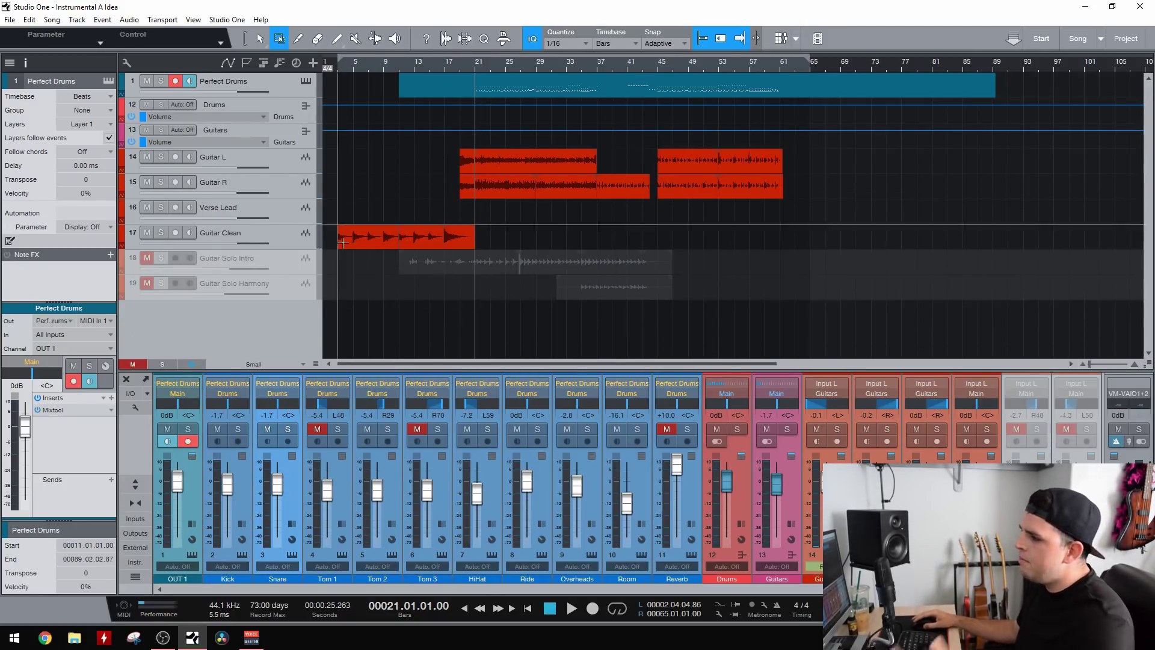
Step: Open Knife Intro.song from the Desktop via File > Open and look over its tracks
{"action": "left_click", "coordinate": [1040, 47]}
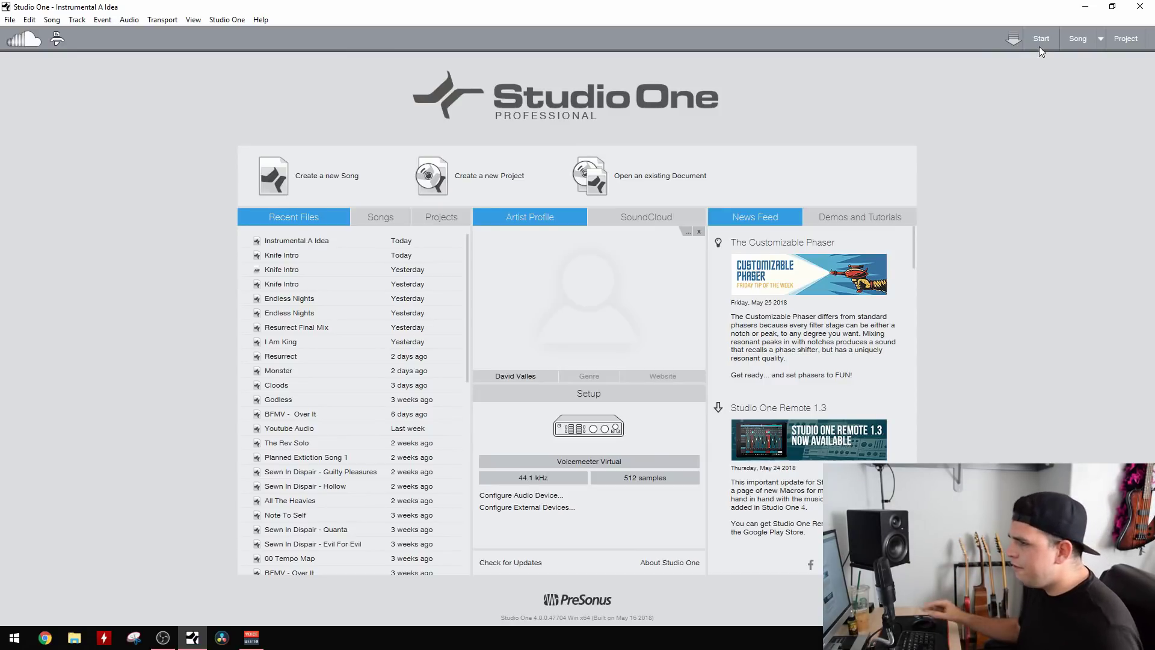
{"action": "left_click", "coordinate": [9, 20]}
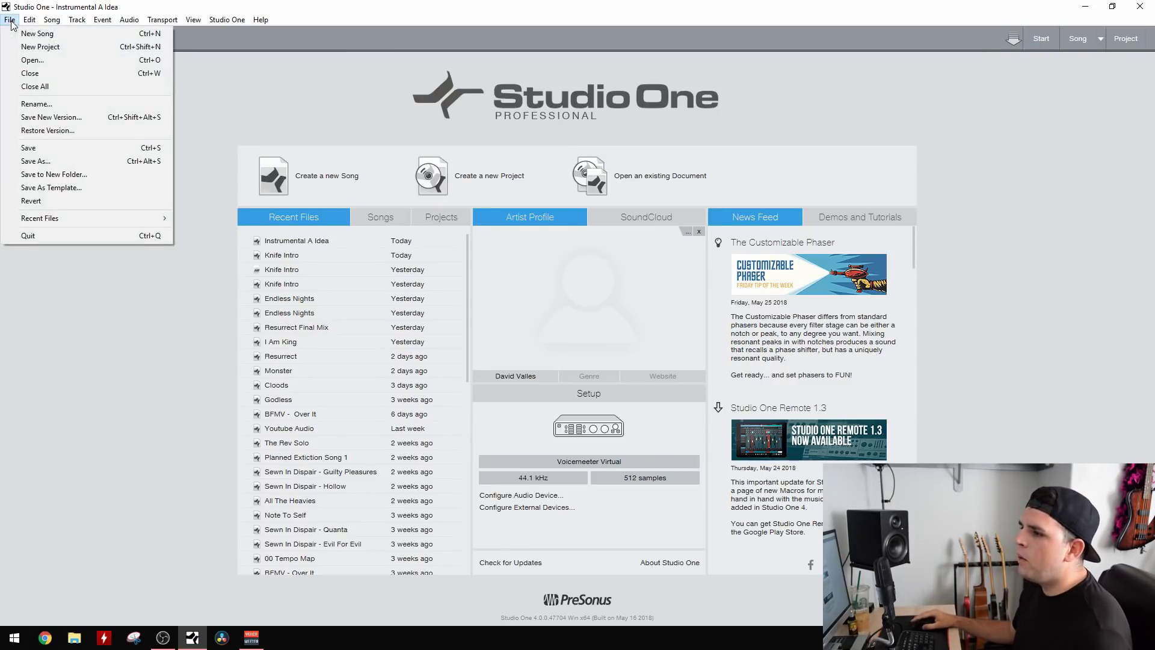
{"action": "left_click", "coordinate": [36, 58]}
{"action": "left_click", "coordinate": [73, 159]}
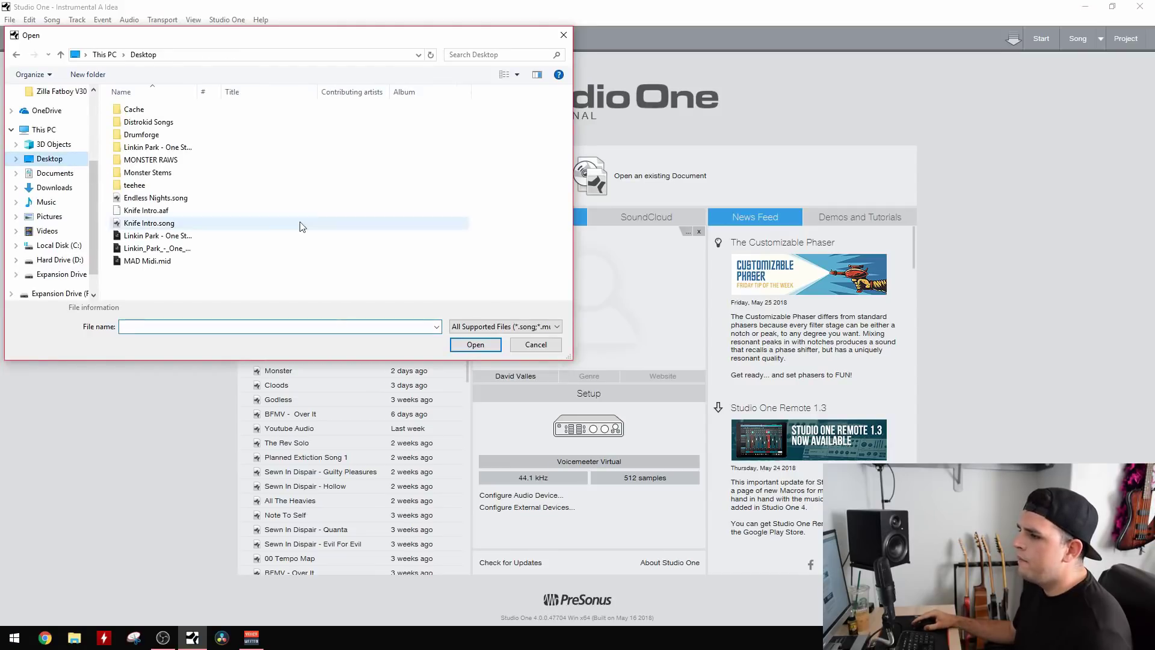
{"action": "double_click", "coordinate": [165, 212]}
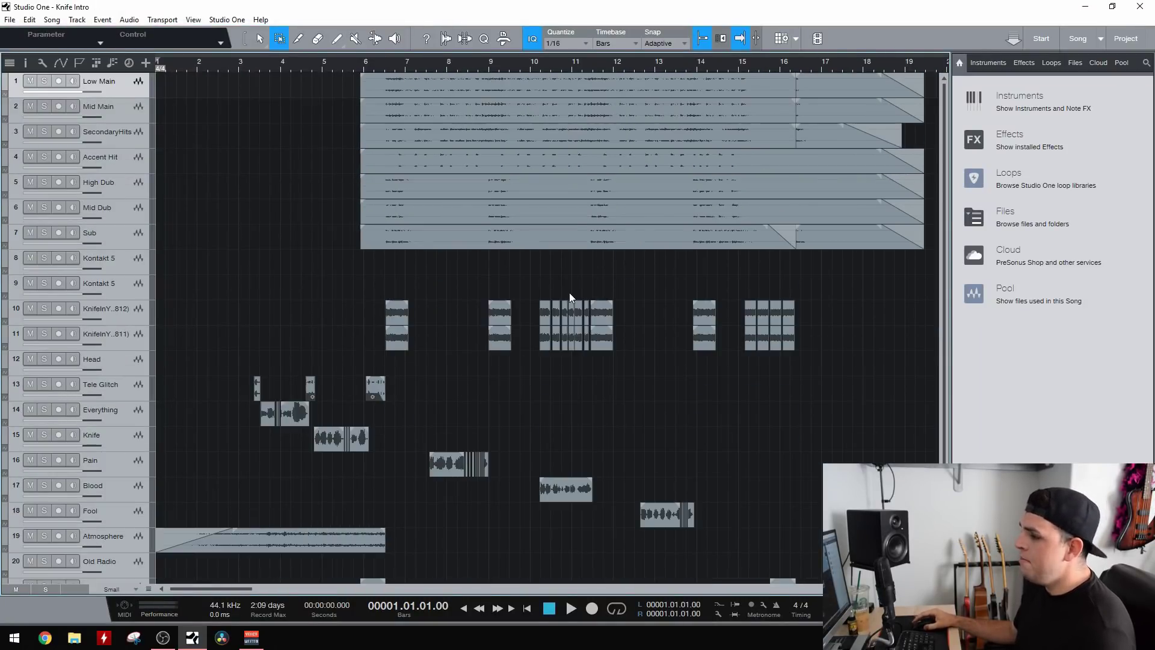
{"action": "scroll", "coordinate": [569, 293], "scroll_direction": "down", "scroll_amount": 1}
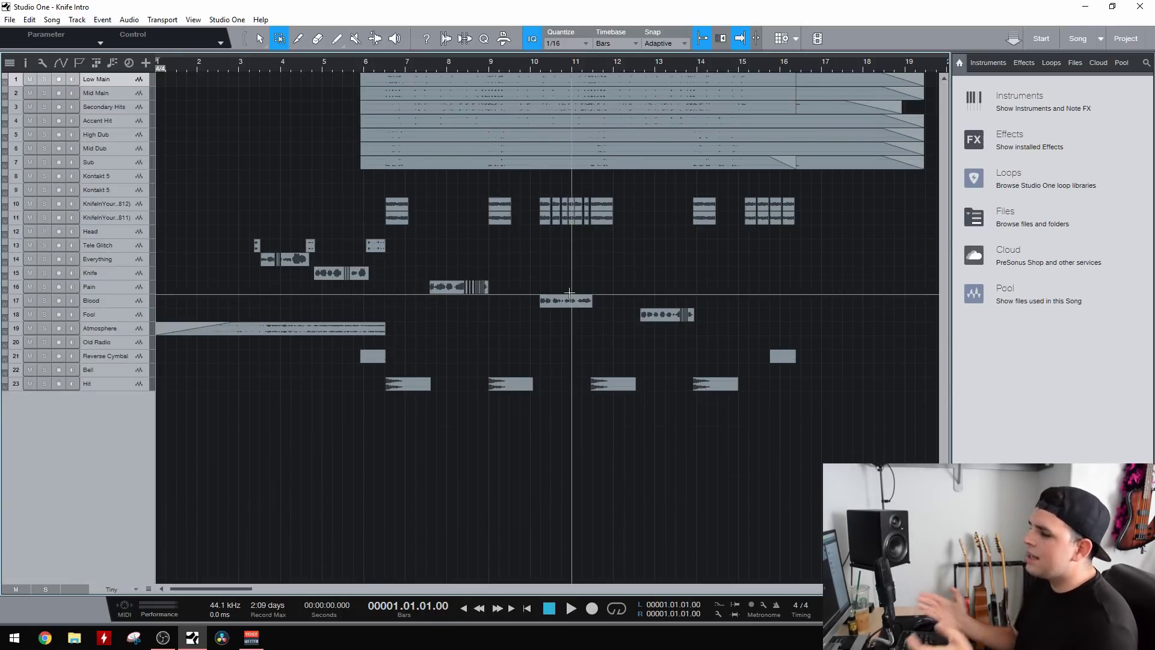
{"action": "scroll", "coordinate": [558, 266], "scroll_direction": "up", "scroll_amount": 2}
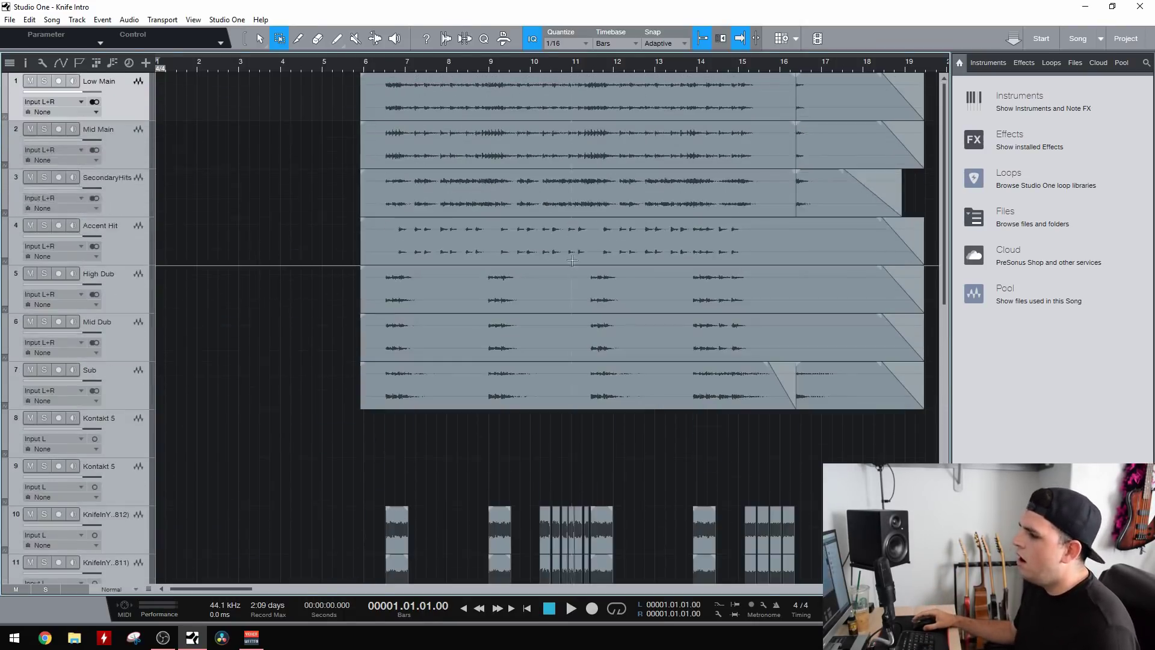
{"action": "scroll", "coordinate": [599, 235], "scroll_direction": "right", "scroll_amount": 2}
{"action": "scroll", "coordinate": [599, 235], "scroll_direction": "right", "scroll_amount": 2}
{"action": "scroll", "coordinate": [599, 235], "scroll_direction": "left", "scroll_amount": 5}
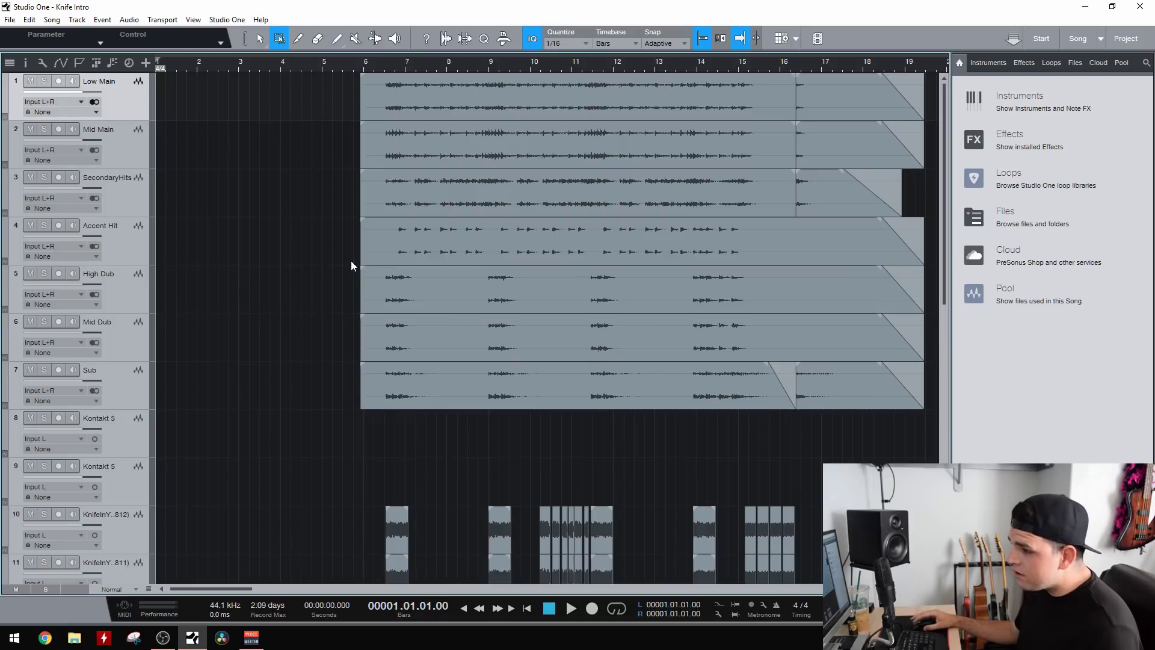
{"action": "scroll", "coordinate": [352, 276], "scroll_direction": "down", "scroll_amount": 1}
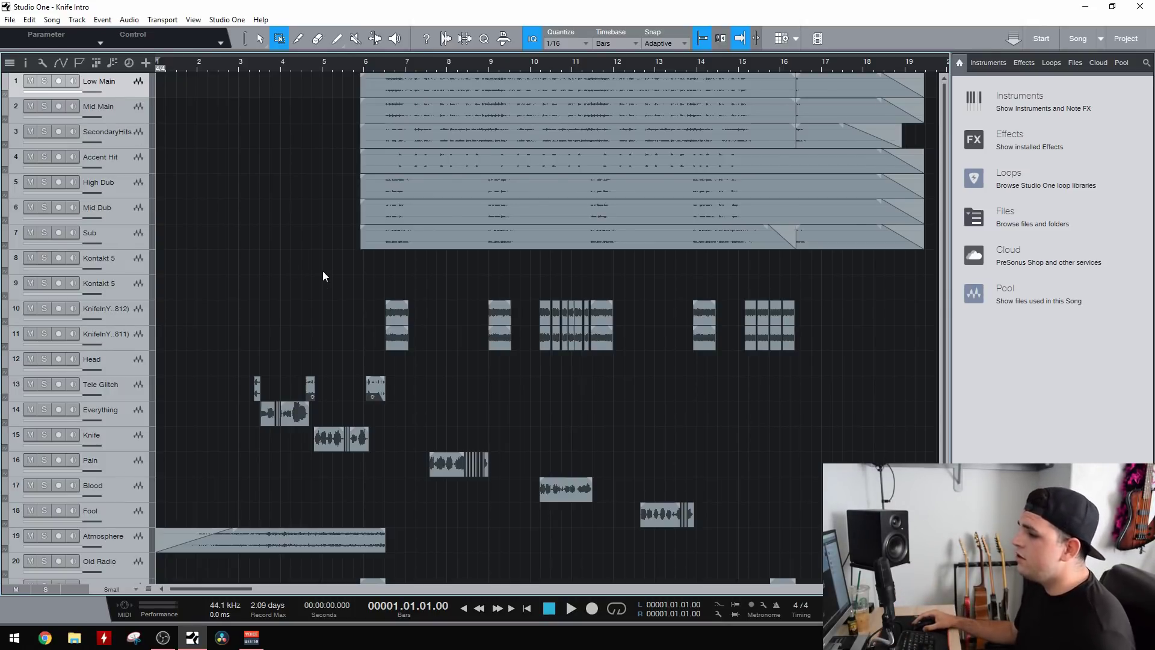
Step: Shrink all track heights with Shift+W so more tracks fit on screen
{"action": "key", "text": "shift+w"}
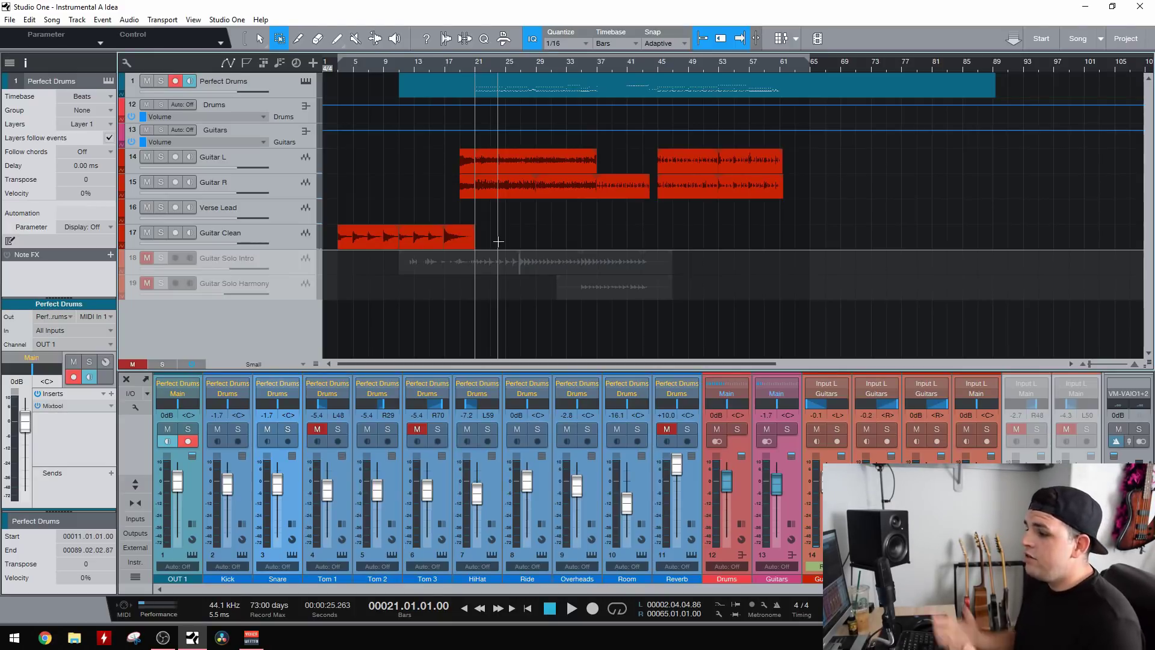
{"action": "left_click", "coordinate": [52, 20]}
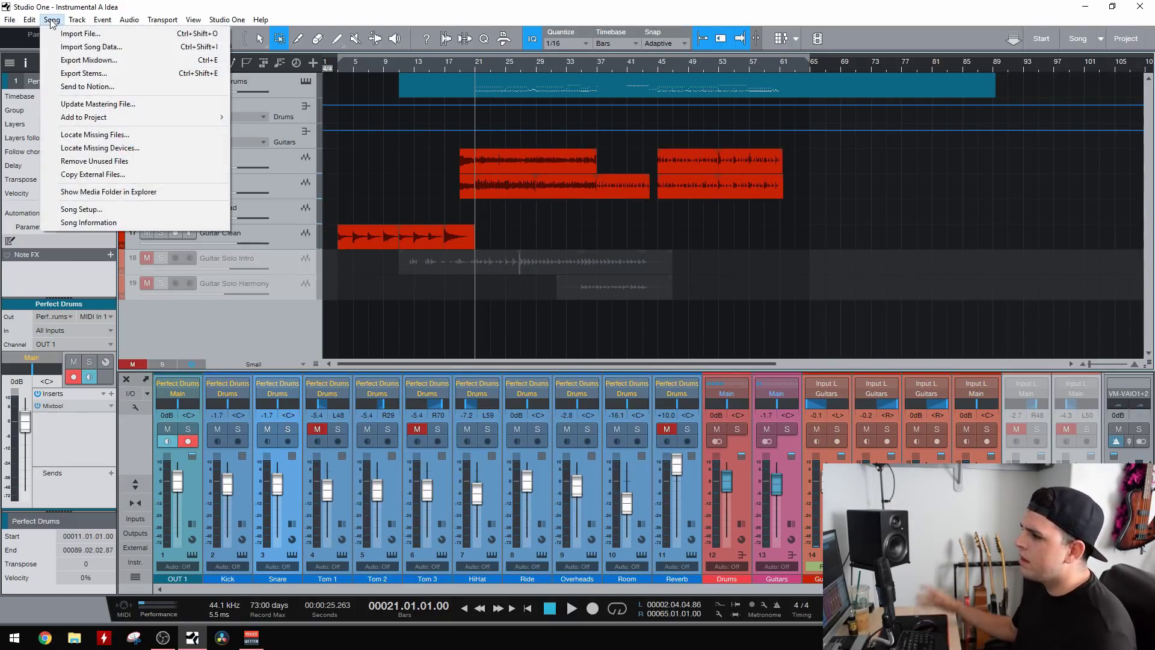
{"action": "left_click", "coordinate": [139, 52]}
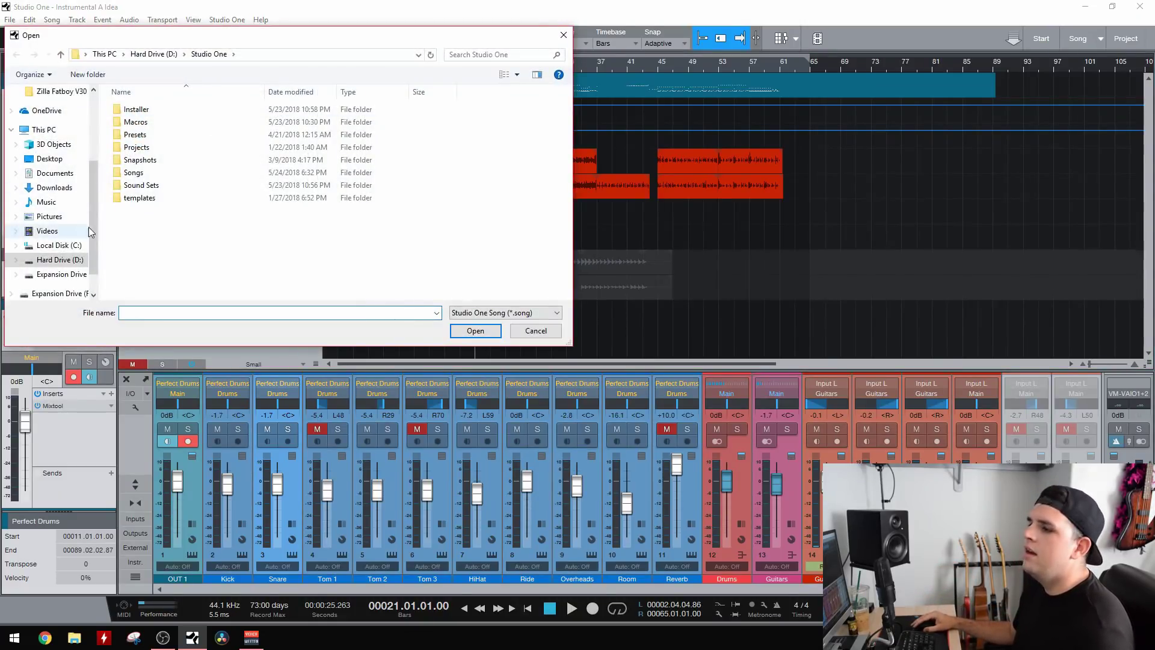
{"action": "double_click", "coordinate": [172, 174]}
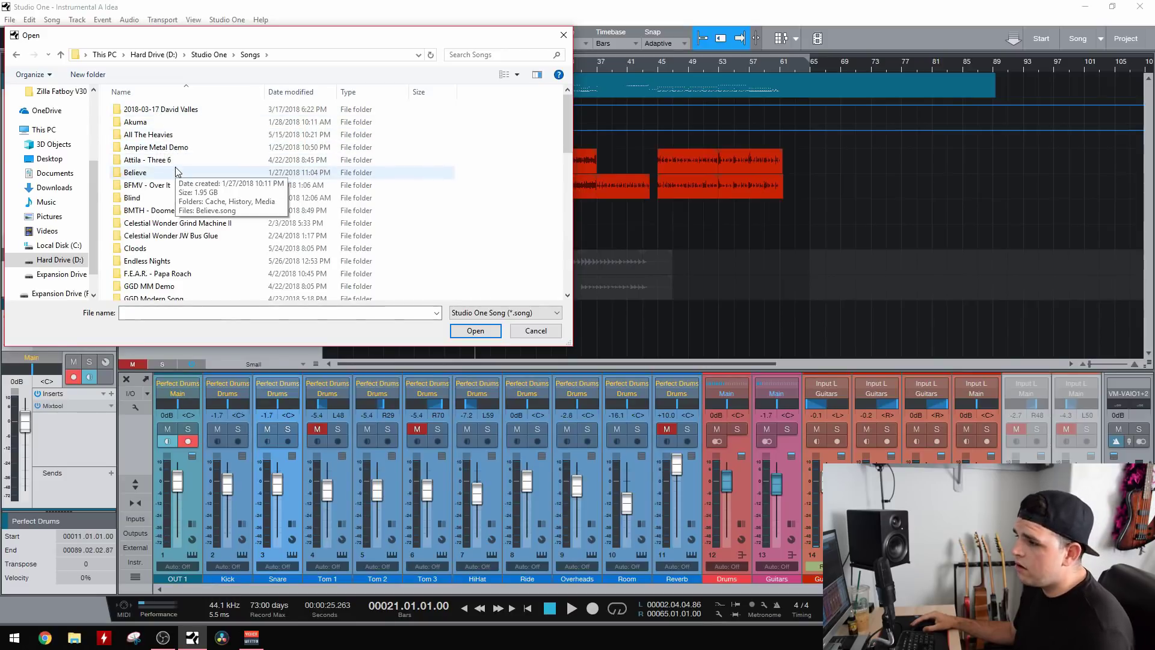
{"action": "double_click", "coordinate": [163, 160]}
{"action": "double_click", "coordinate": [175, 161]}
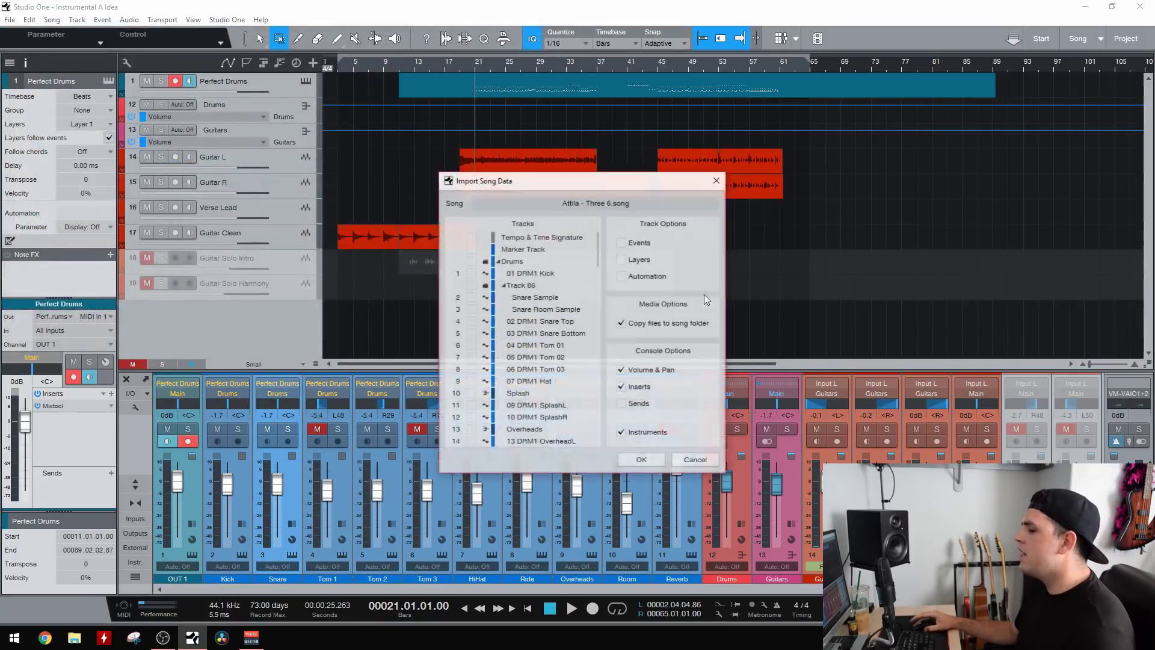
{"action": "scroll", "coordinate": [524, 337], "scroll_direction": "down", "scroll_amount": 6}
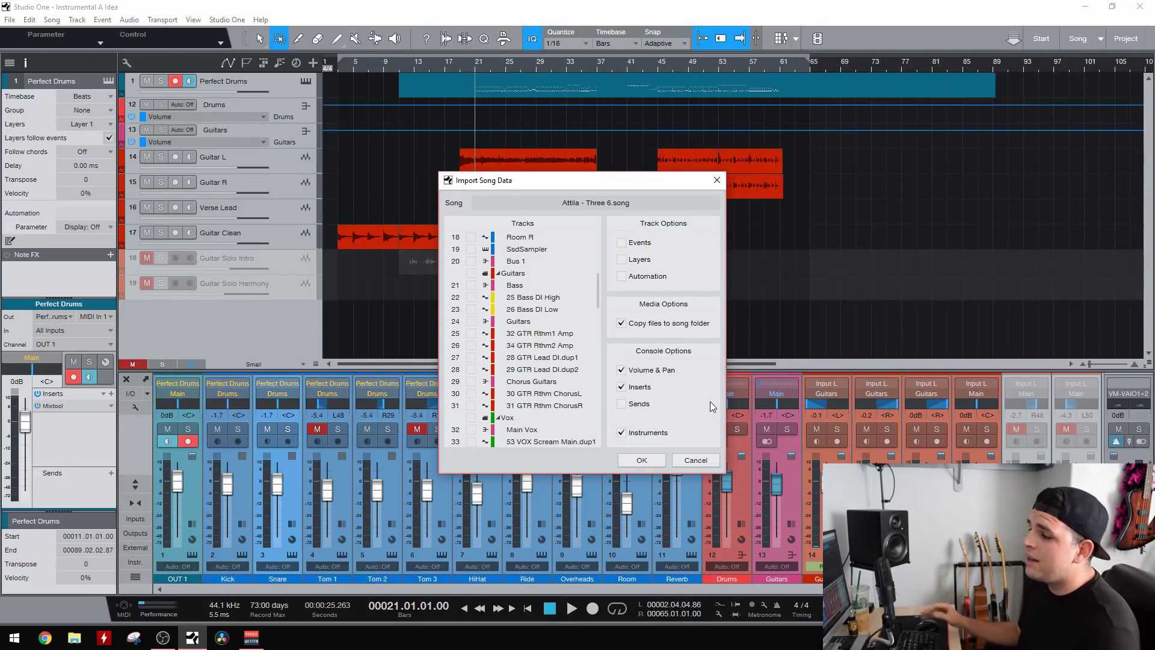
{"action": "key", "text": "Return"}
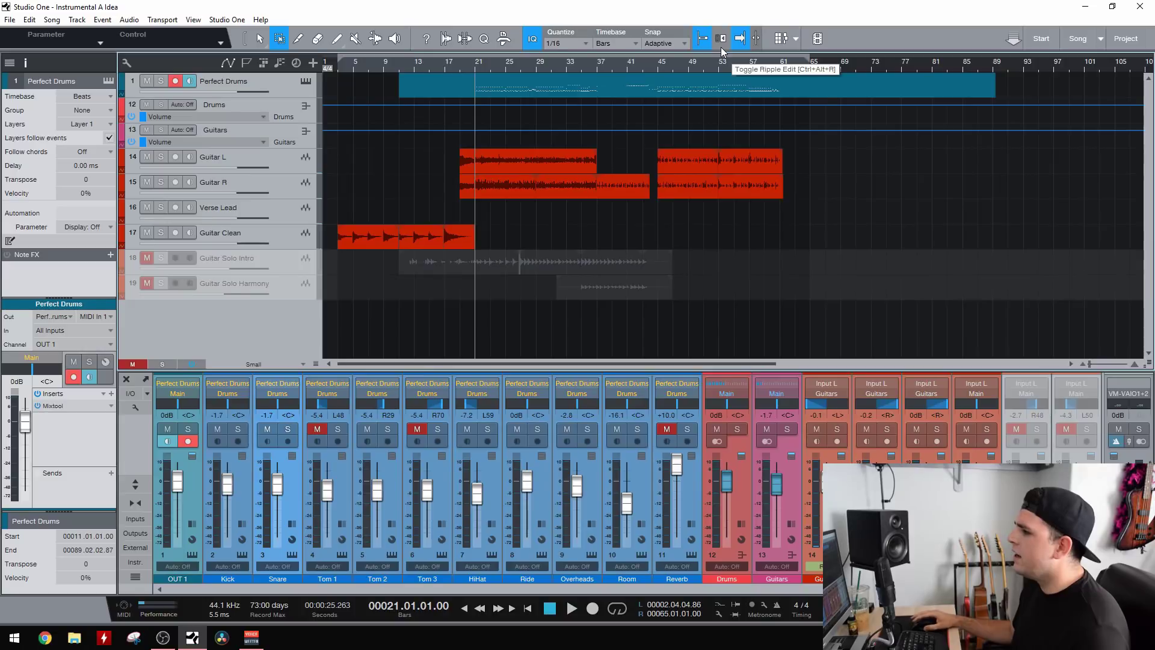
Step: Turn on ripple editing and delete bars 21–29 across all tracks, pulling later material left
{"action": "left_click", "coordinate": [725, 40]}
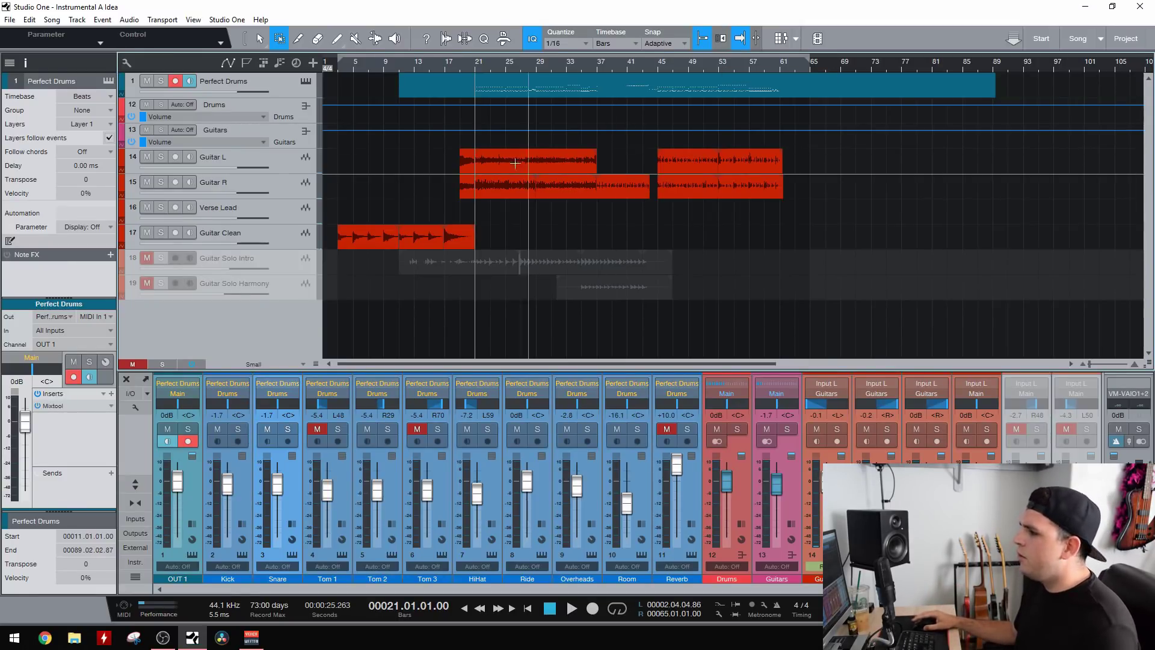
{"action": "scroll", "coordinate": [542, 159], "scroll_direction": "up", "scroll_amount": 2}
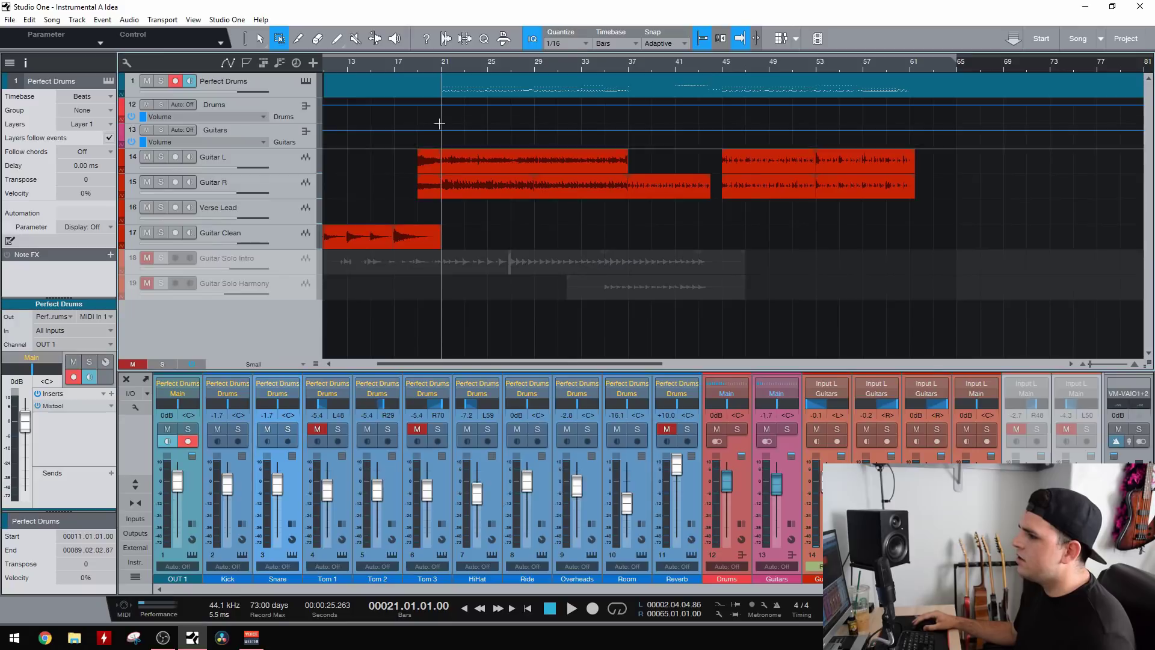
{"action": "left_click_drag", "start_coordinate": [444, 114], "coordinate": [446, 69]}
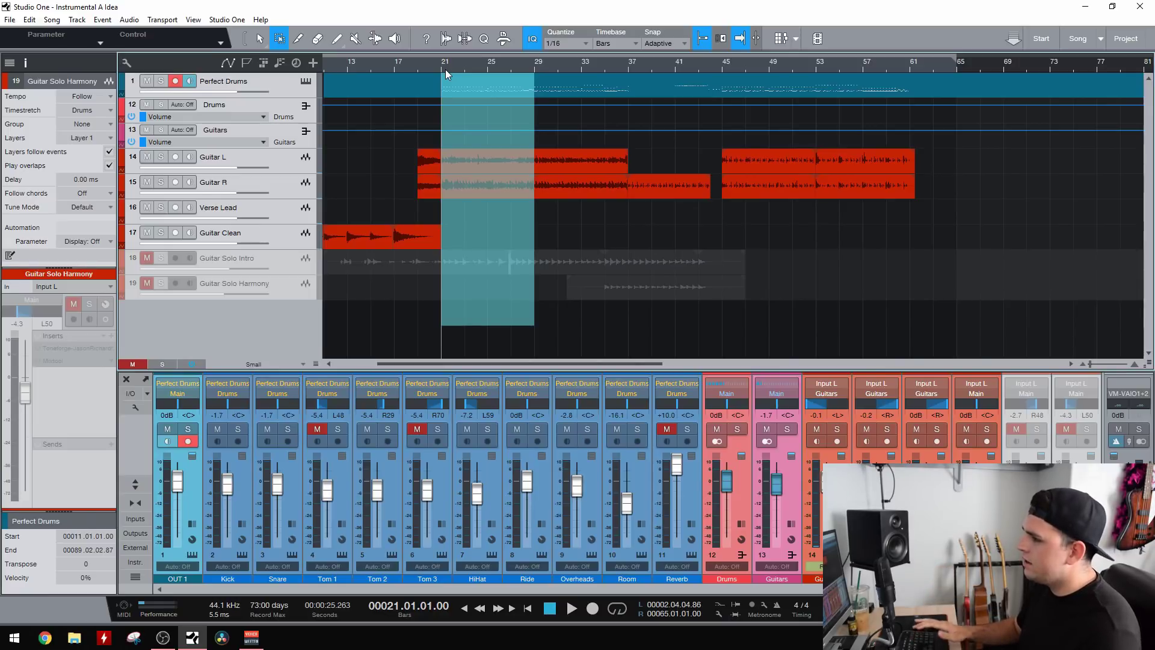
{"action": "key", "text": "Delete"}
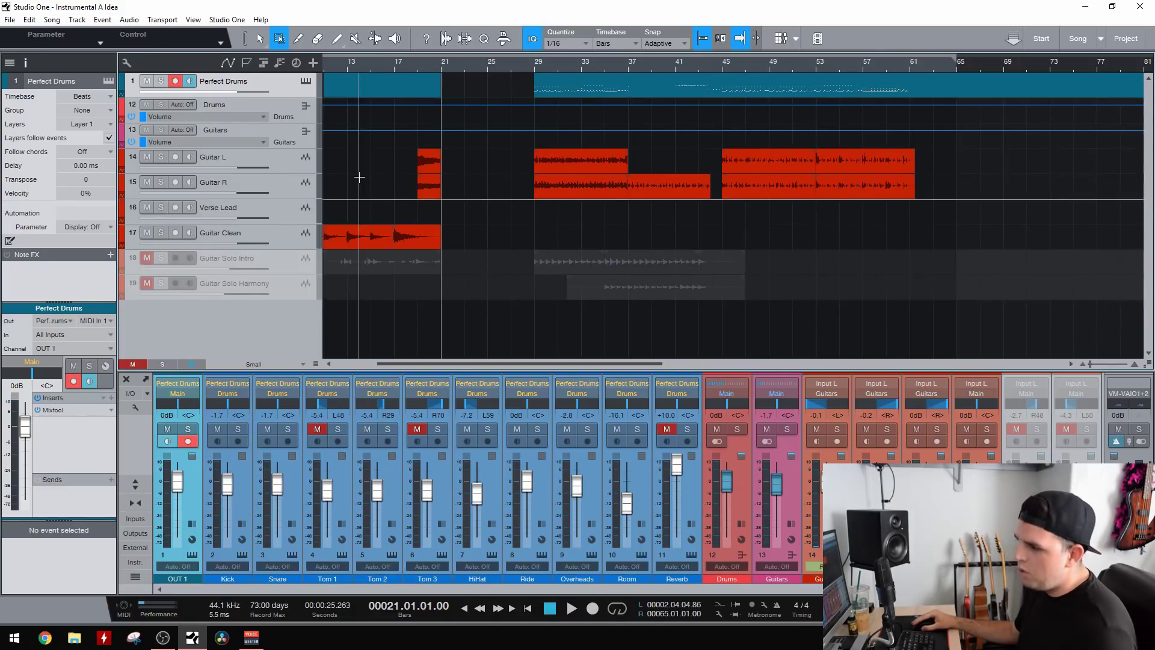
{"action": "key", "text": "ctrl+v"}
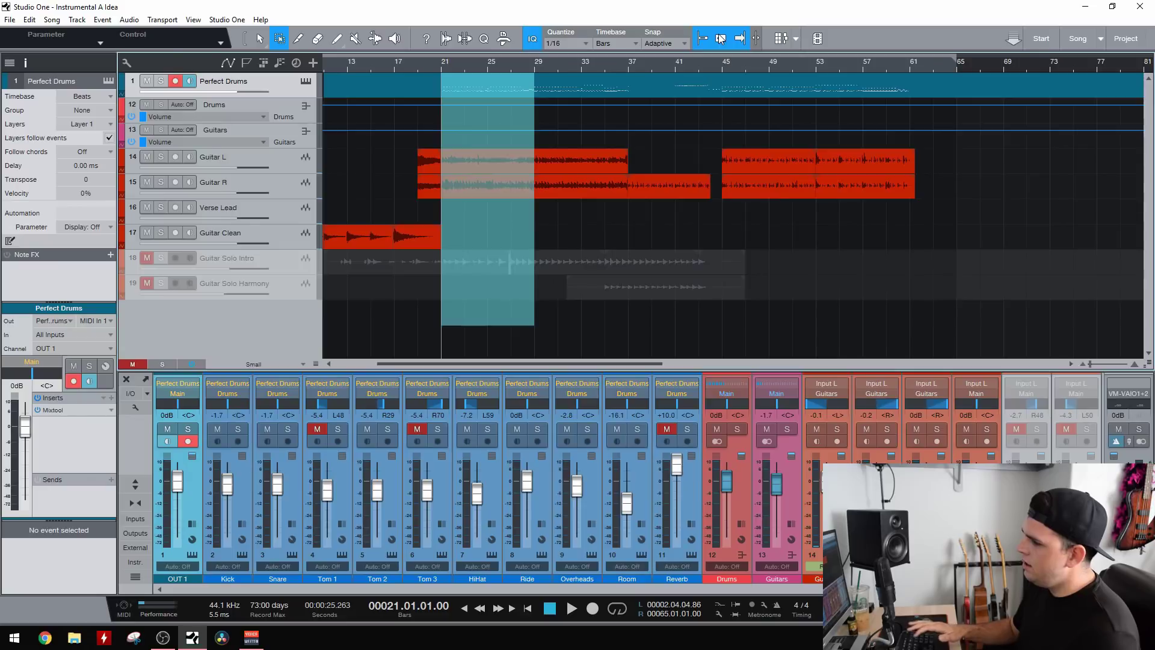
{"action": "key", "text": "ctrl+z"}
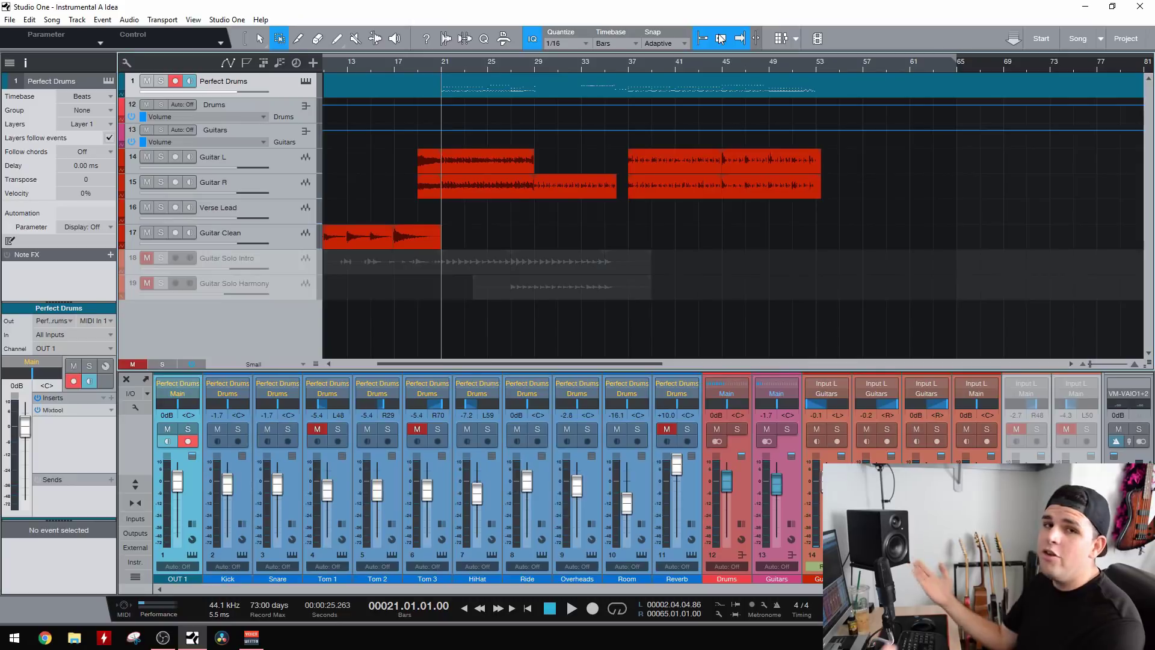
Step: Restore the removed 8 bars and select the Perfect Drums part
{"action": "left_click", "coordinate": [720, 37]}
{"action": "left_click", "coordinate": [364, 172]}
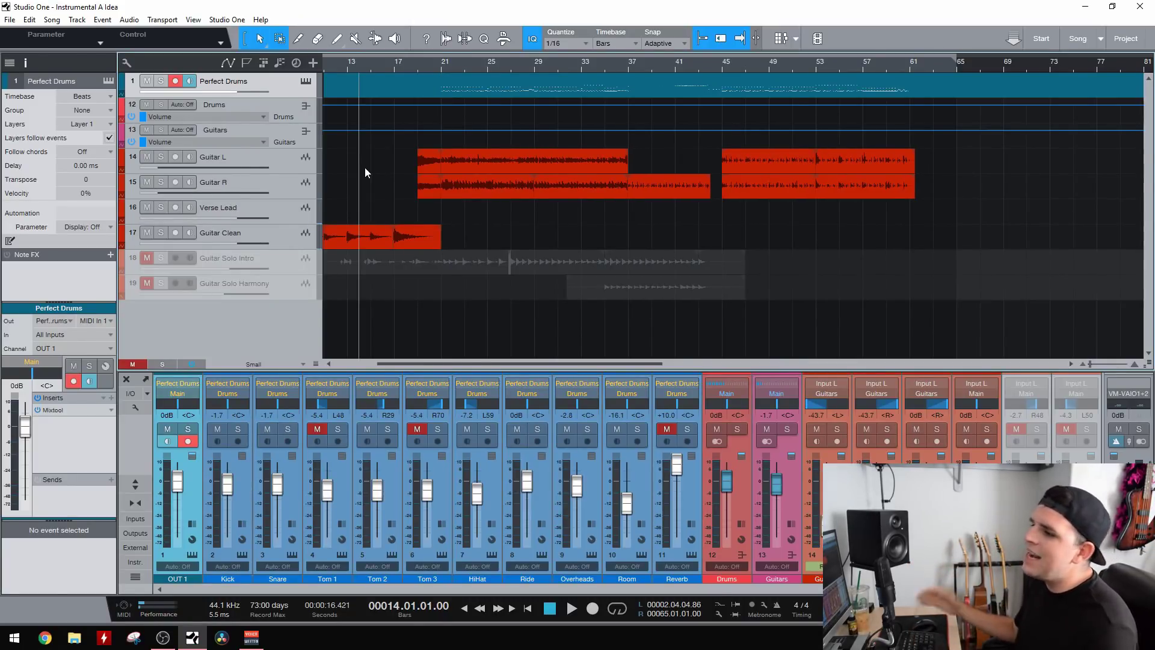
{"action": "left_click", "coordinate": [280, 86]}
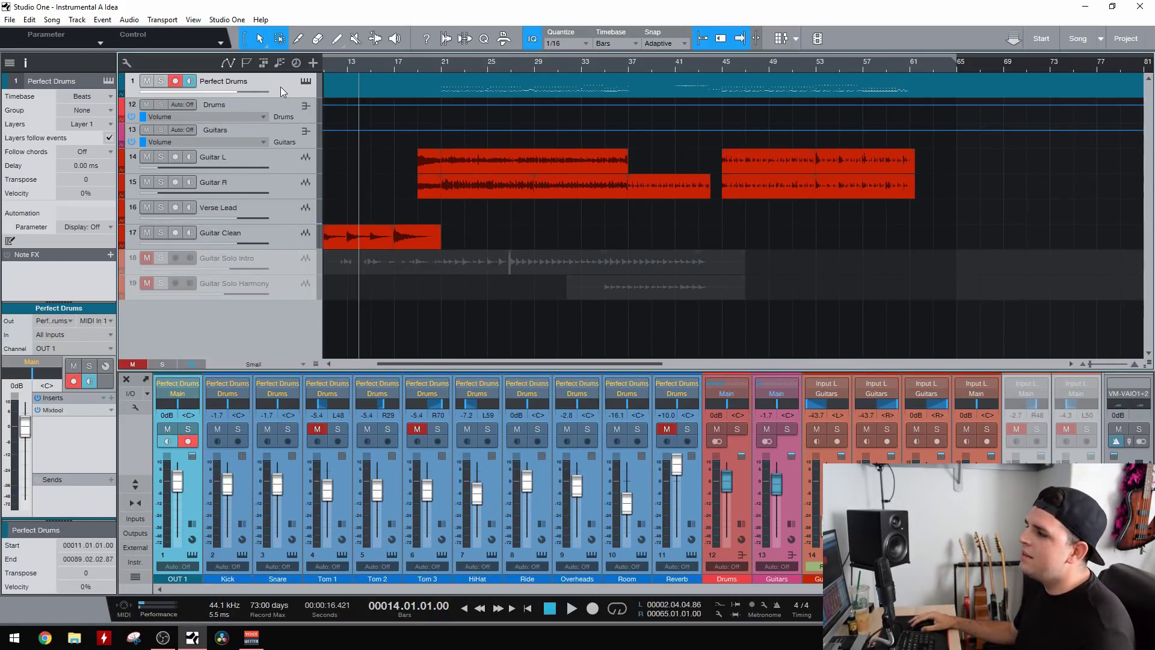
Step: Place the playhead at bar 21 and open the Perfect Drums part in the drum editor
{"action": "left_click", "coordinate": [438, 65]}
{"action": "key", "text": "F2"}
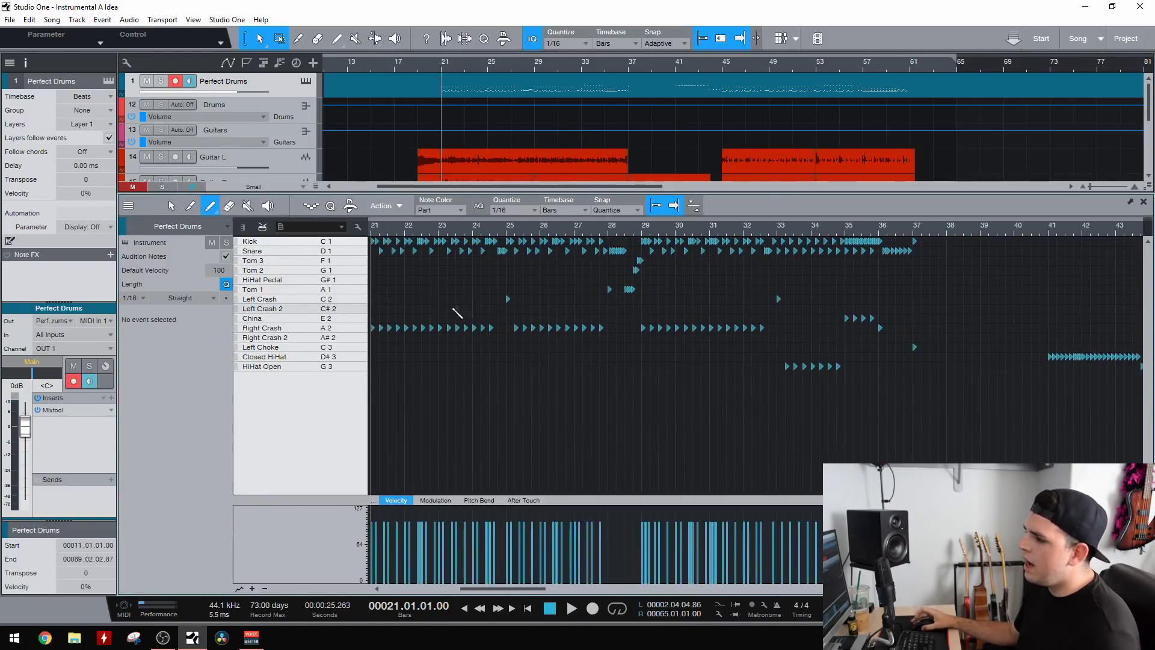
{"action": "scroll", "coordinate": [457, 313], "scroll_direction": "up", "scroll_amount": 5}
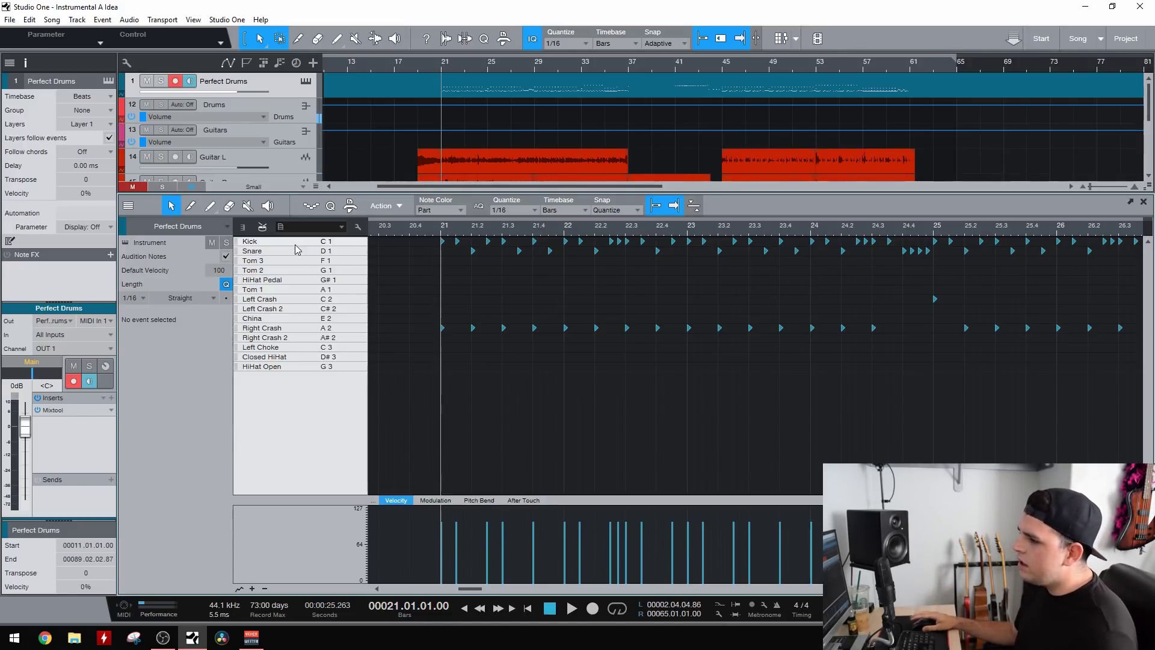
{"action": "scroll", "coordinate": [536, 458], "scroll_direction": "right", "scroll_amount": 5}
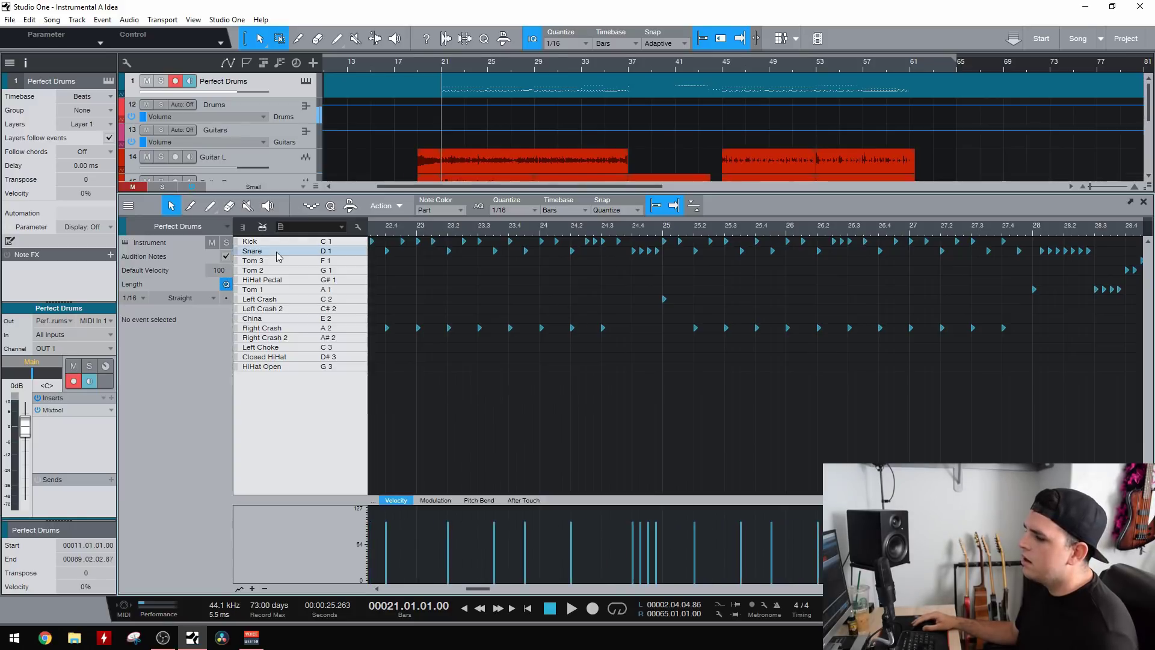
{"action": "scroll", "coordinate": [752, 367], "scroll_direction": "left", "scroll_amount": 5}
{"action": "scroll", "coordinate": [445, 385], "scroll_direction": "left", "scroll_amount": 2}
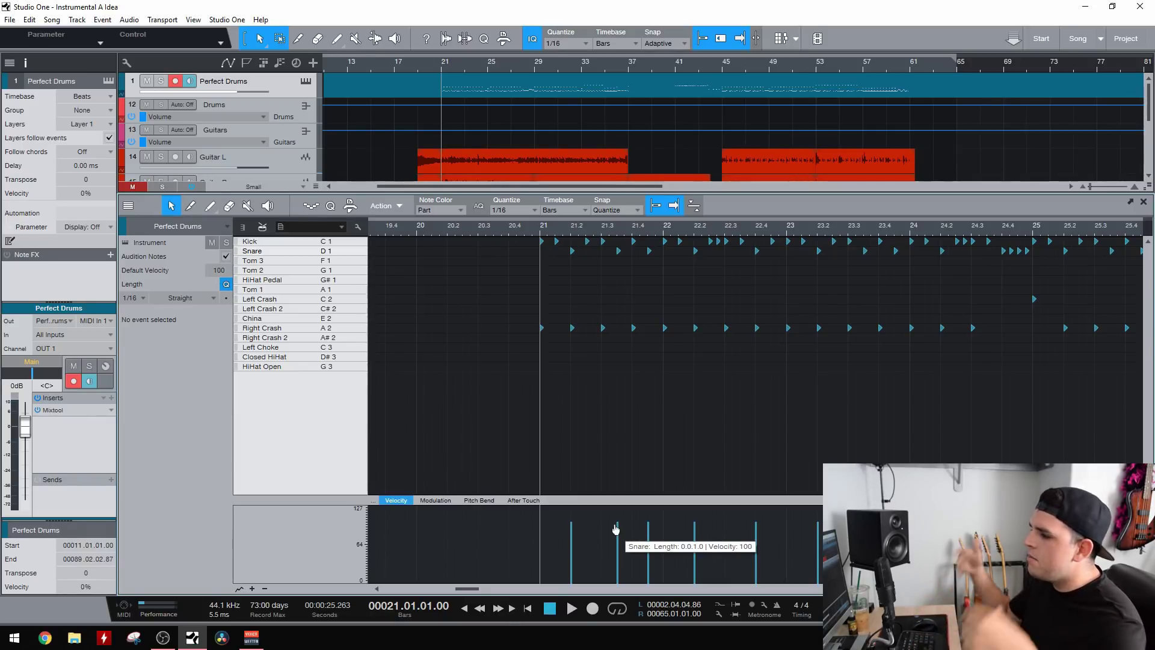
Step: Filter the velocity lane to show Snare note velocities, then Kick velocities
{"action": "scroll", "coordinate": [552, 483], "scroll_direction": "right", "scroll_amount": 3}
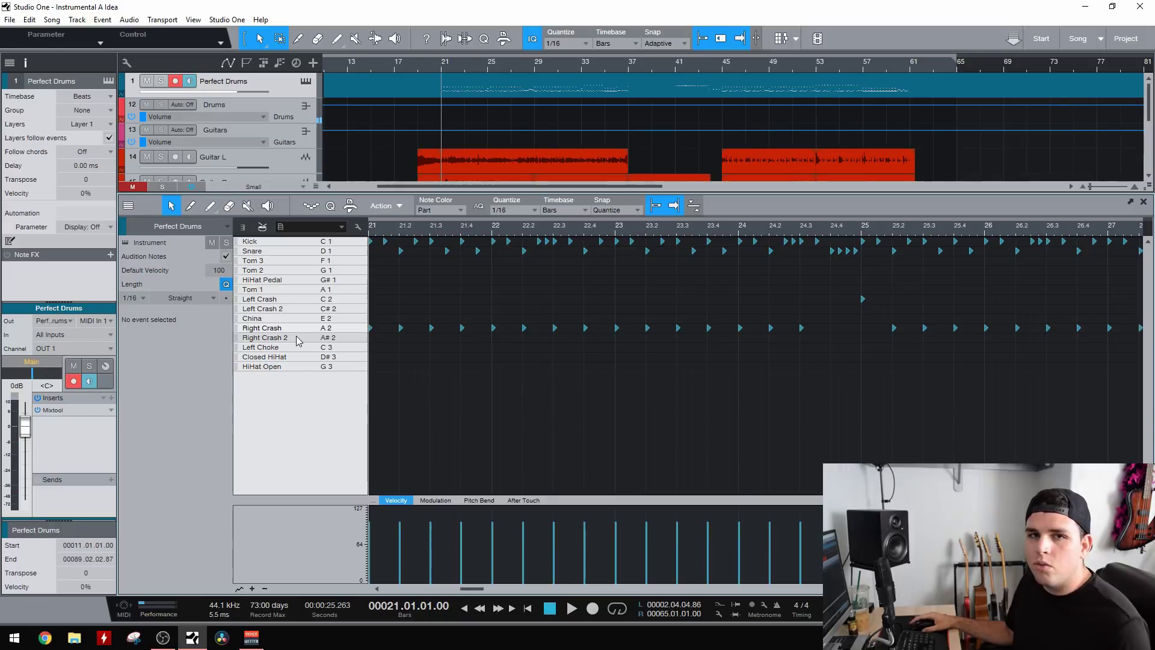
{"action": "scroll", "coordinate": [587, 391], "scroll_direction": "left", "scroll_amount": 3}
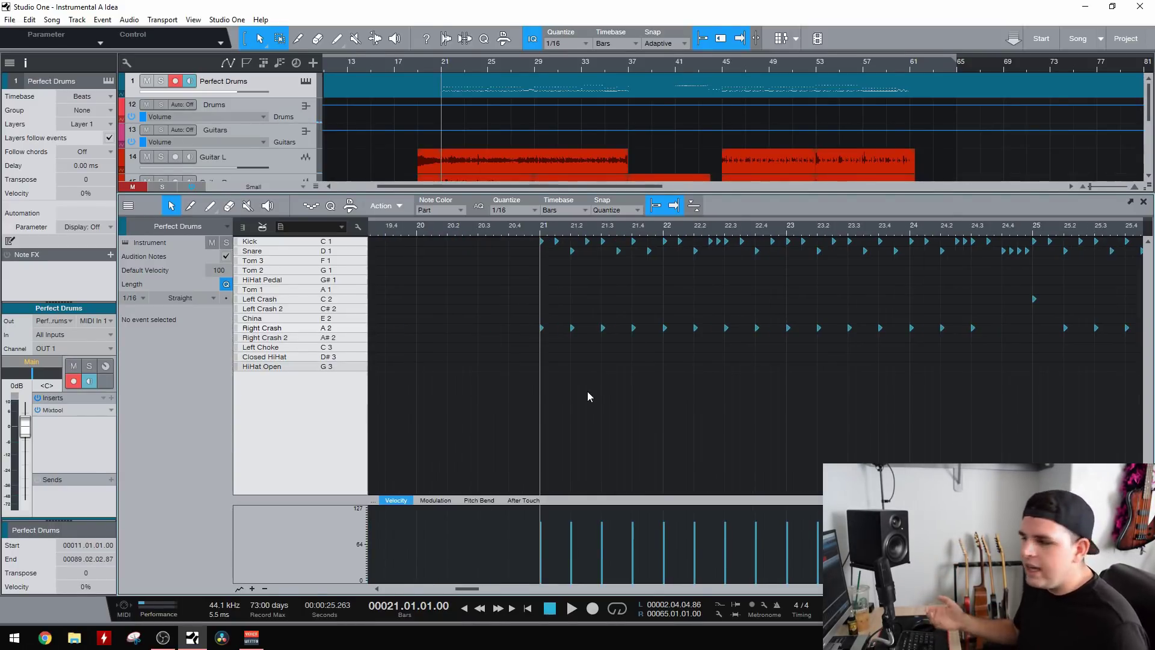
{"action": "left_click", "coordinate": [271, 251]}
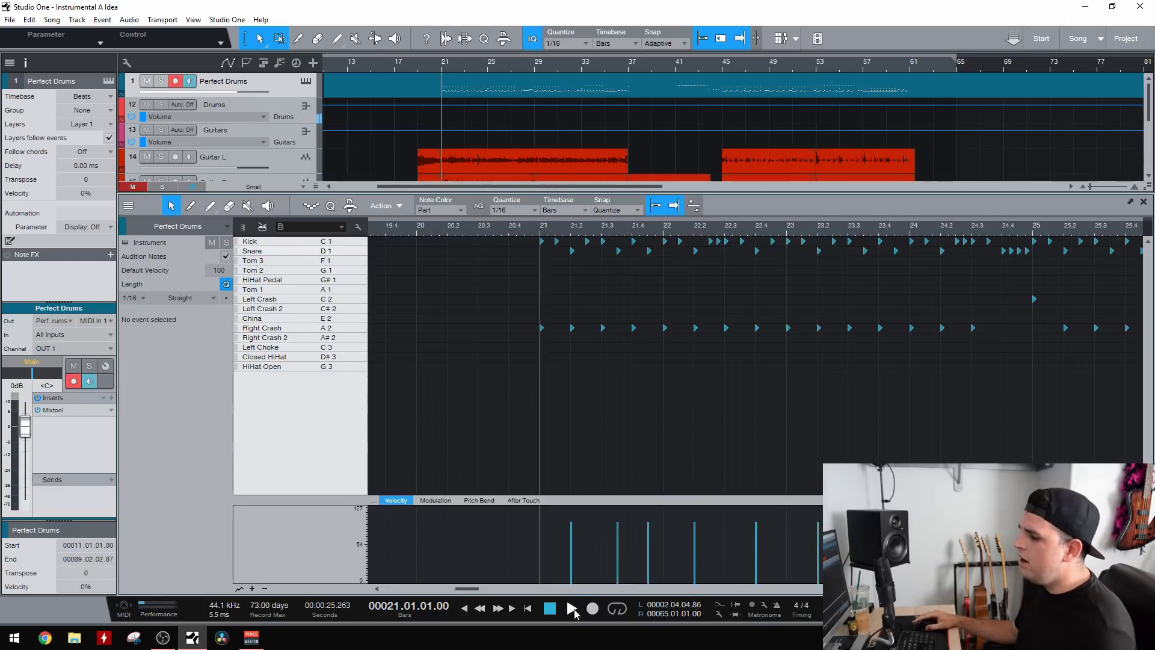
{"action": "left_click", "coordinate": [337, 244]}
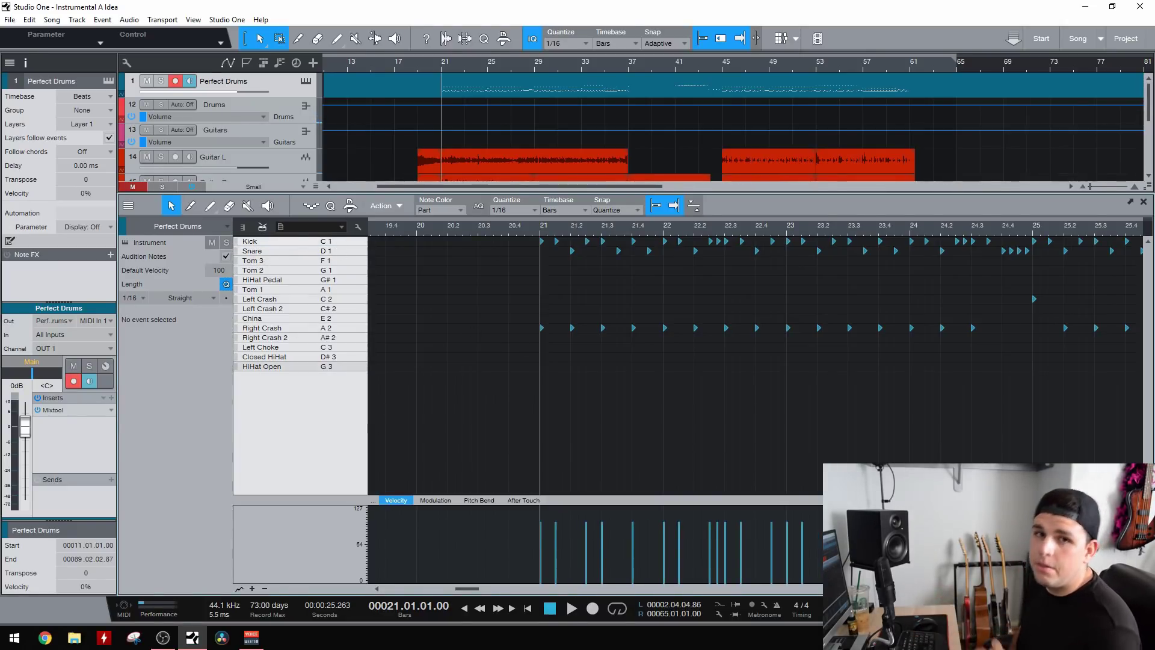
{"action": "left_click", "coordinate": [358, 231]}
{"action": "scroll", "coordinate": [312, 407], "scroll_direction": "down", "scroll_amount": 5}
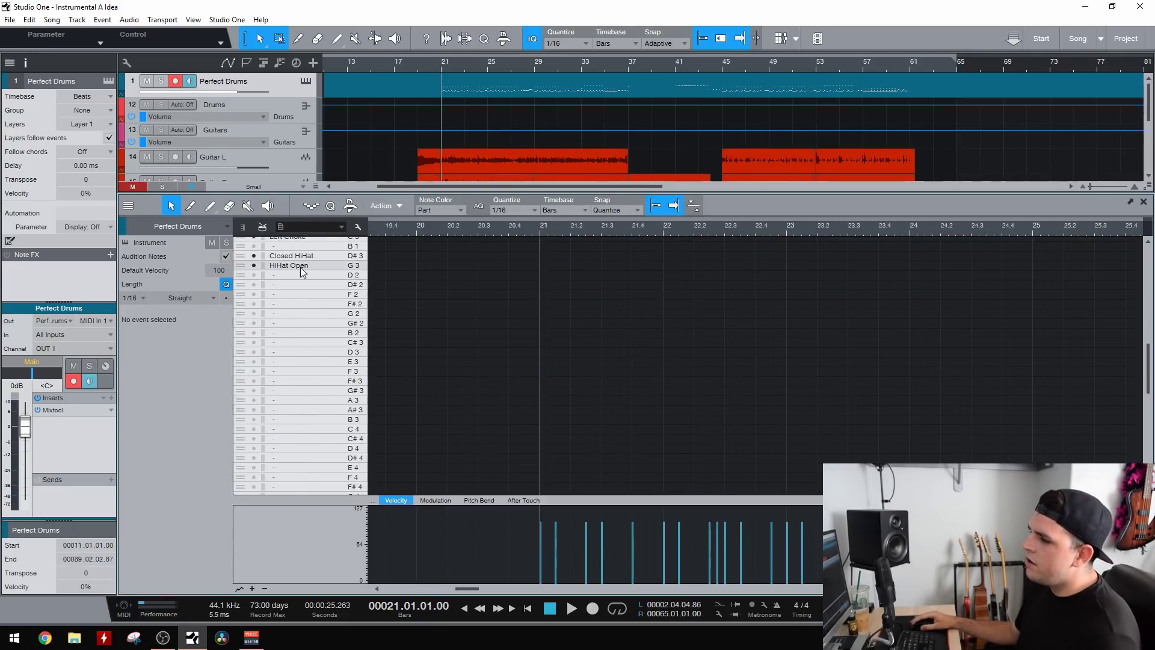
{"action": "scroll", "coordinate": [330, 277], "scroll_direction": "up", "scroll_amount": 6}
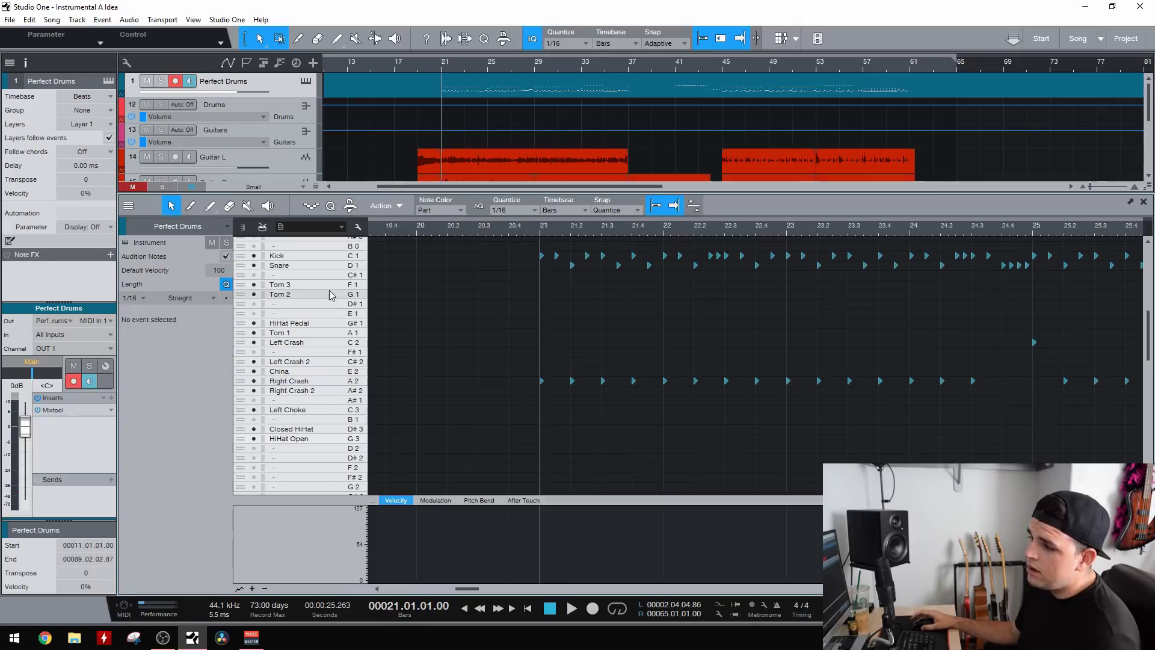
{"action": "scroll", "coordinate": [307, 304], "scroll_direction": "up", "scroll_amount": 3}
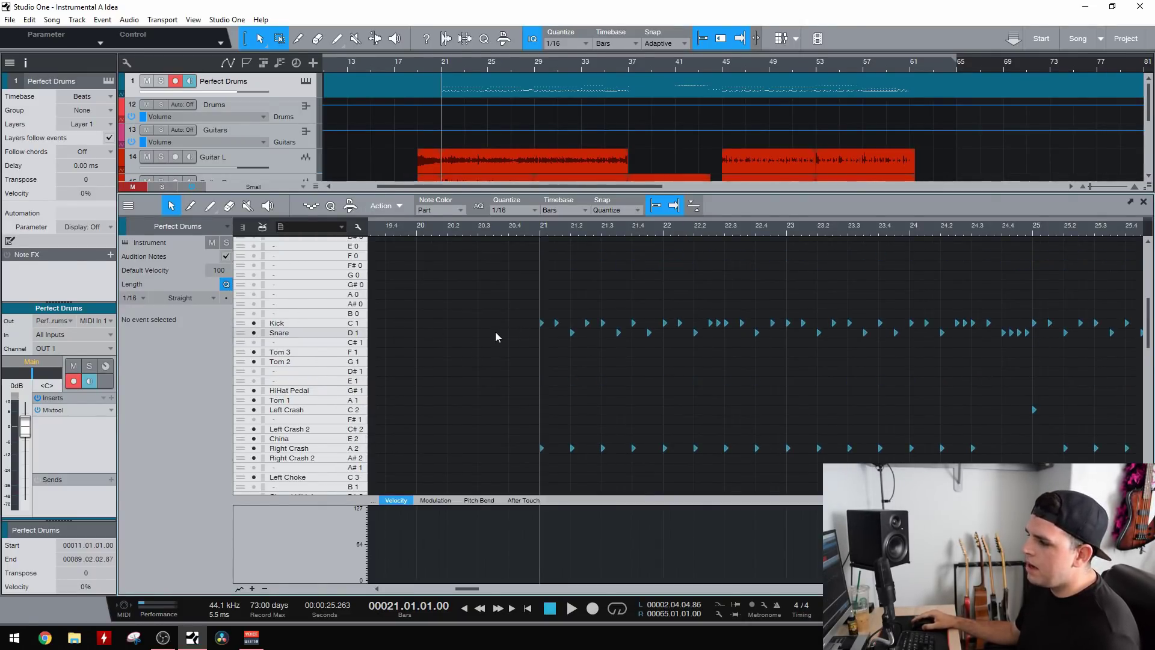
{"action": "scroll", "coordinate": [496, 331], "scroll_direction": "down", "scroll_amount": 1}
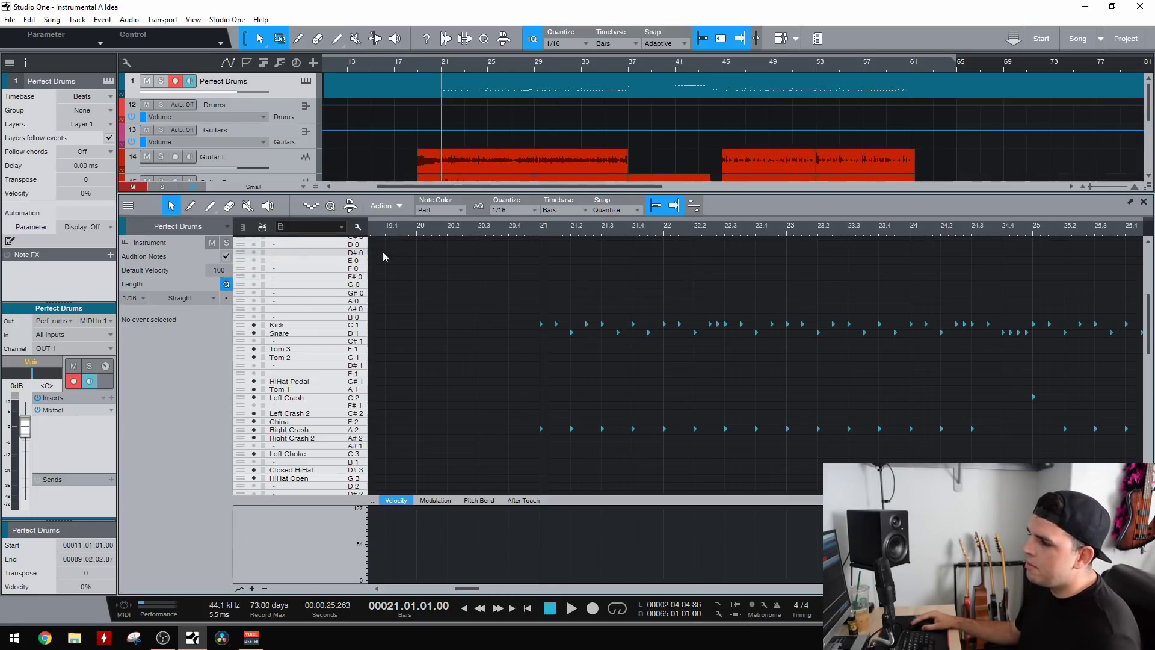
{"action": "scroll", "coordinate": [310, 373], "scroll_direction": "down", "scroll_amount": 3}
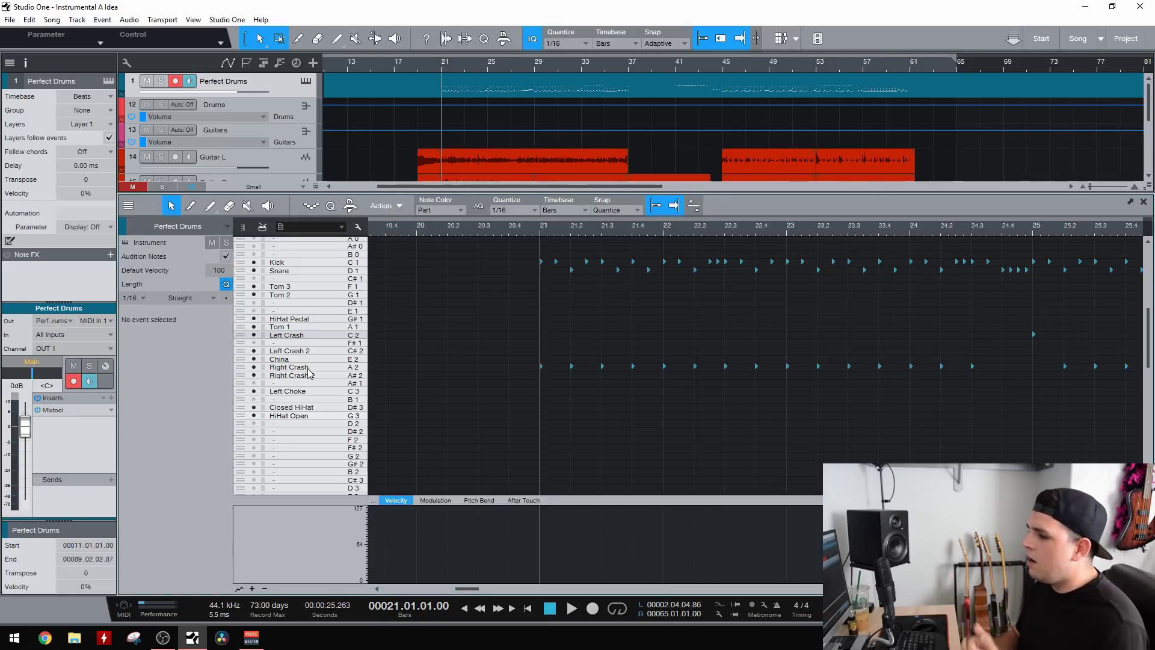
{"action": "left_click", "coordinate": [262, 226]}
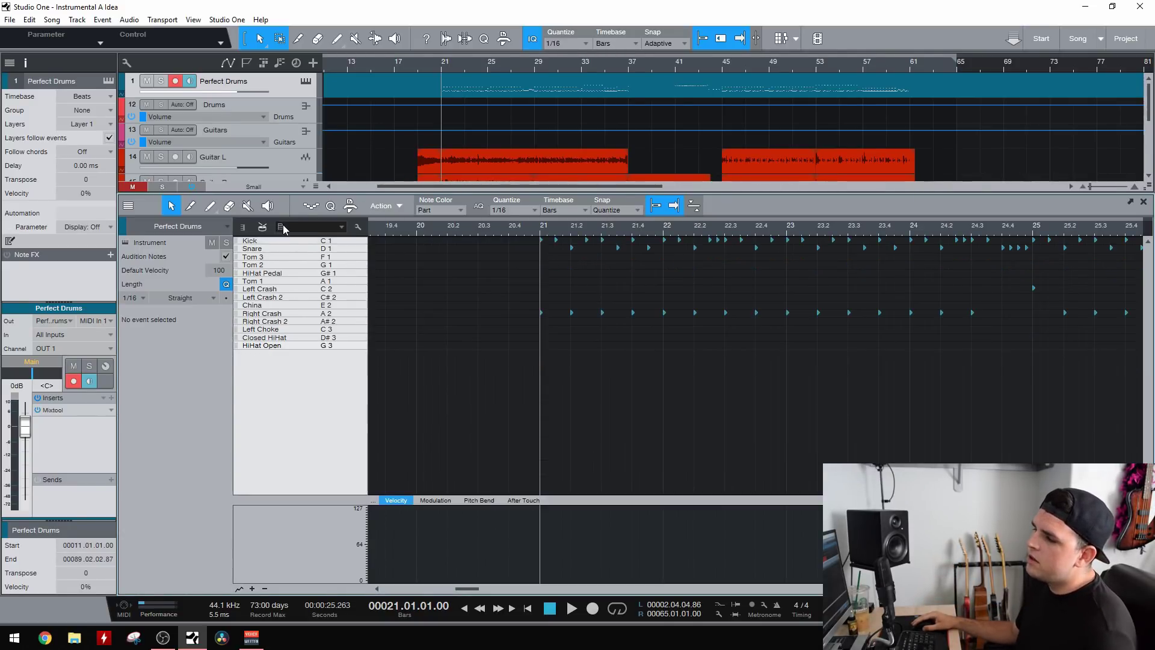
{"action": "left_click", "coordinate": [284, 228]}
{"action": "left_click", "coordinate": [293, 266]}
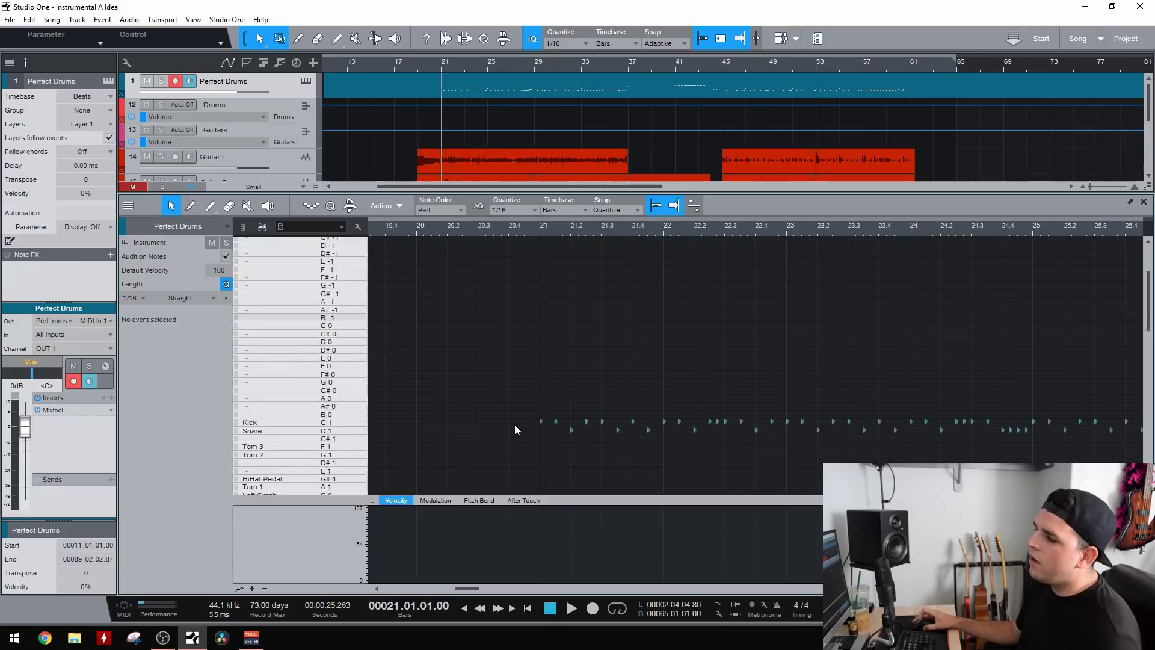
{"action": "scroll", "coordinate": [427, 372], "scroll_direction": "down", "scroll_amount": 5}
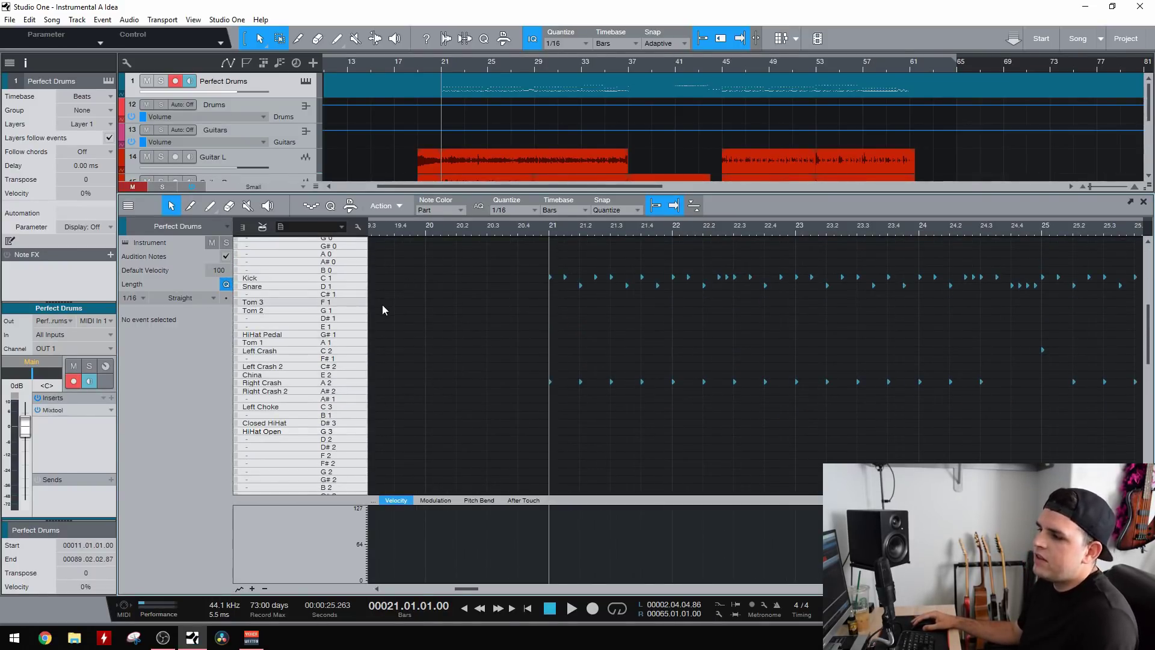
{"action": "scroll", "coordinate": [304, 382], "scroll_direction": "up", "scroll_amount": 8}
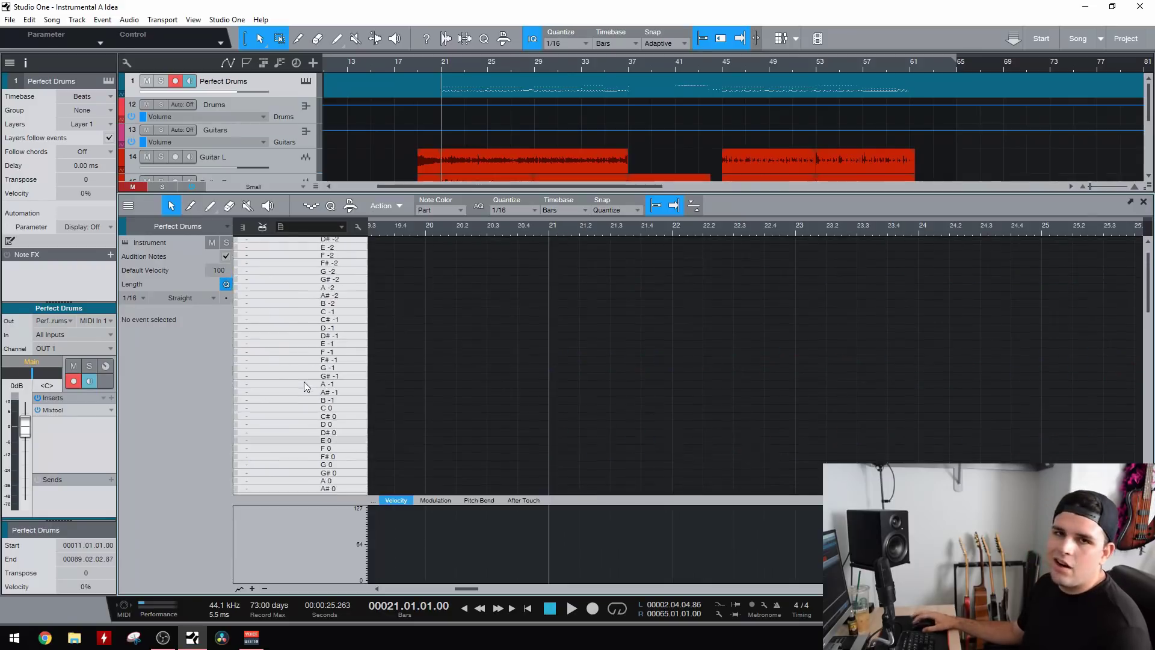
{"action": "left_click", "coordinate": [280, 228]}
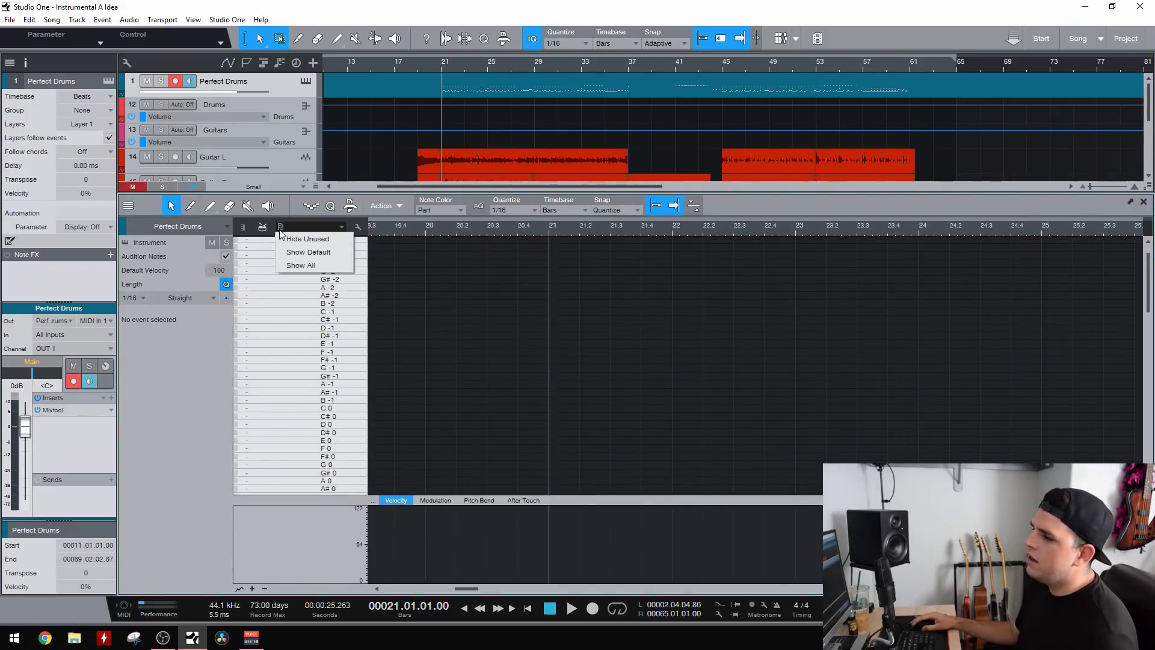
{"action": "left_click", "coordinate": [323, 243]}
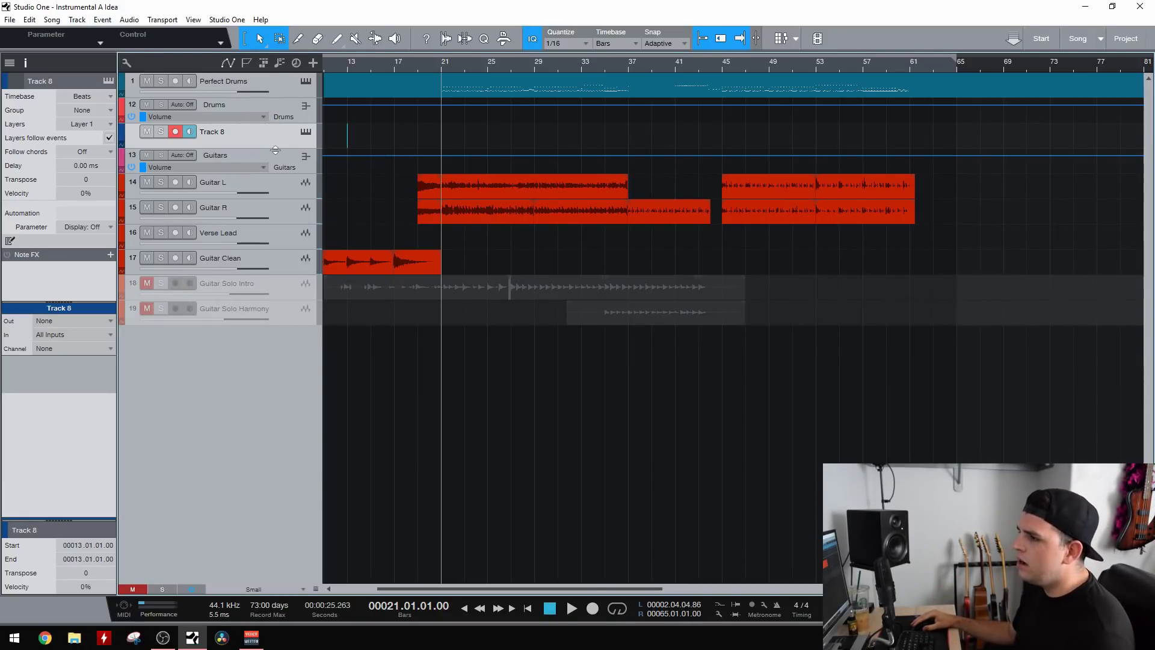
Step: Insert an empty pattern on Track 8 at bar 21 from the Event menu
{"action": "left_click", "coordinate": [101, 20]}
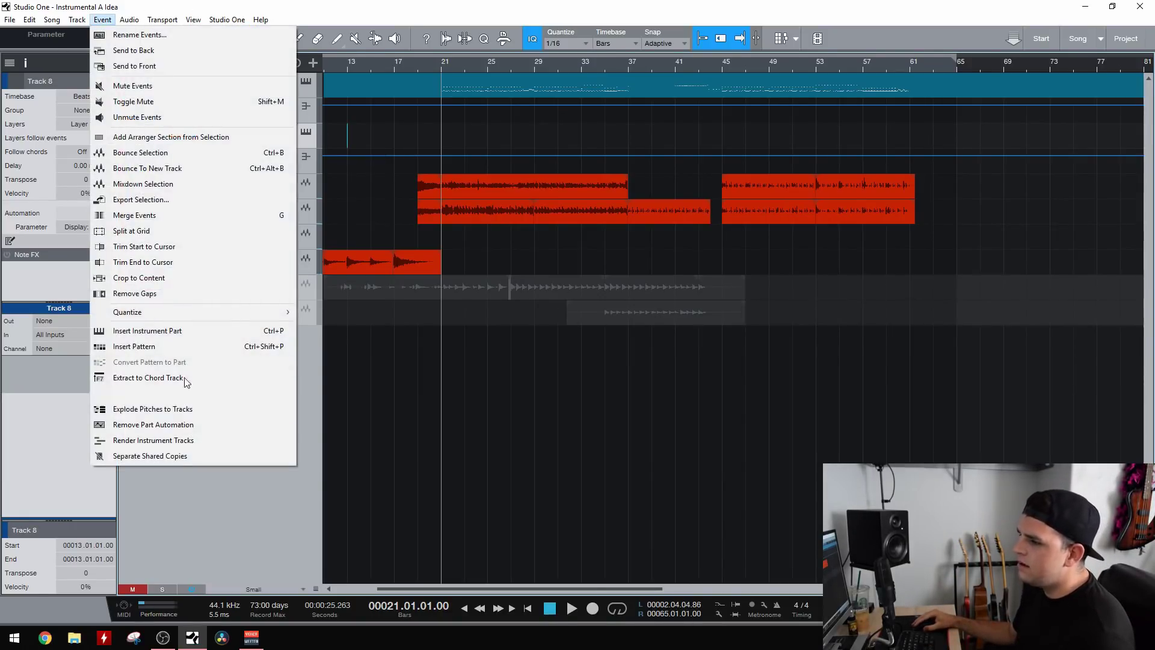
{"action": "left_click", "coordinate": [138, 347]}
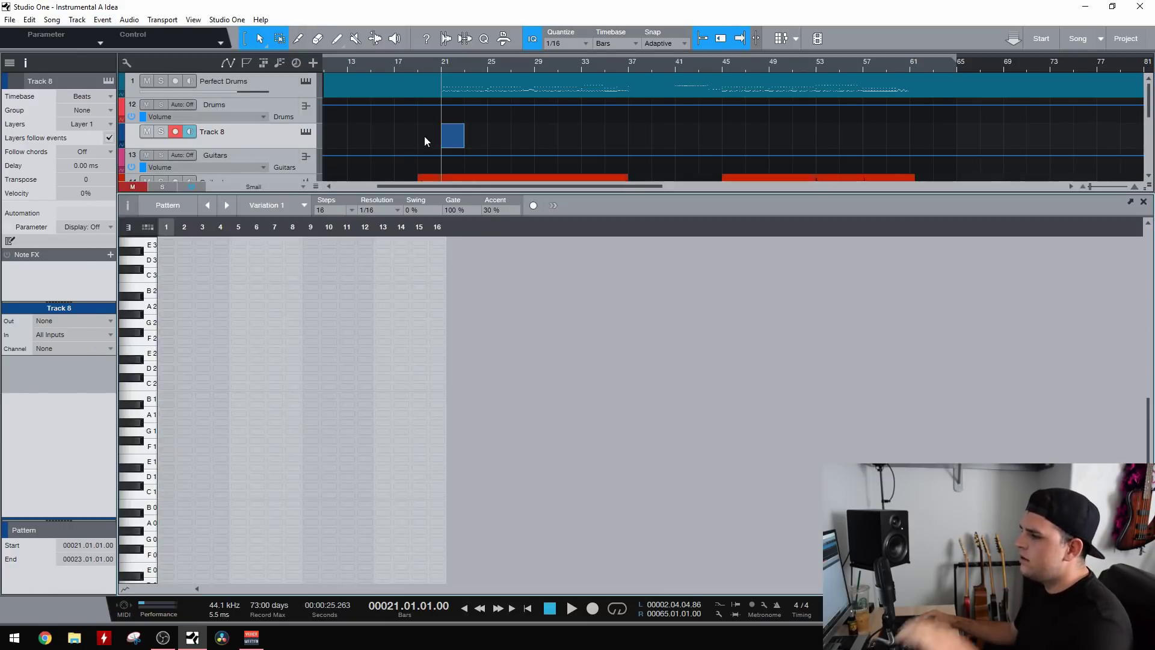